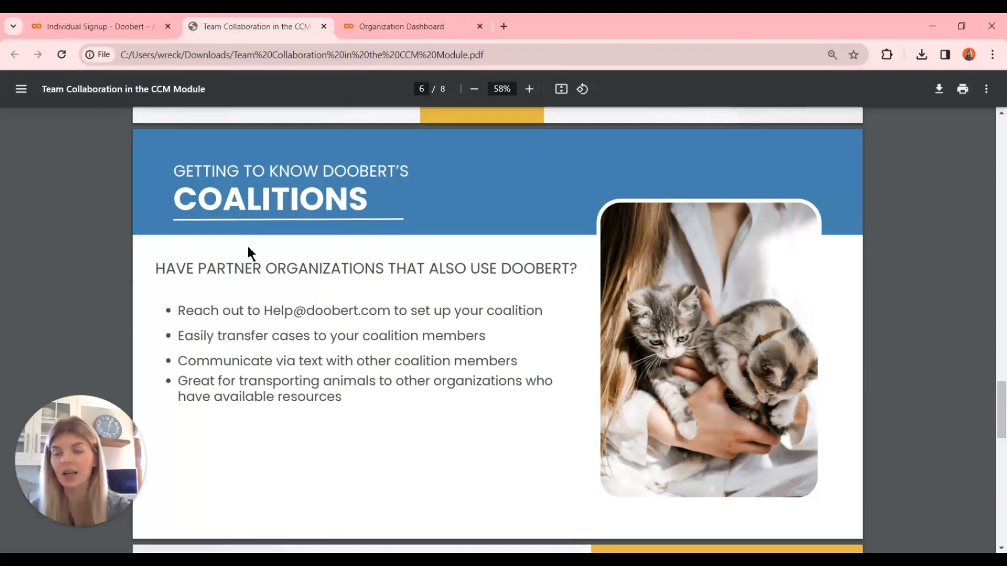
Go to the organization dashboard and open the volunteer permission page under Manage Volunteers in the Partners section.
left_click(81, 26)
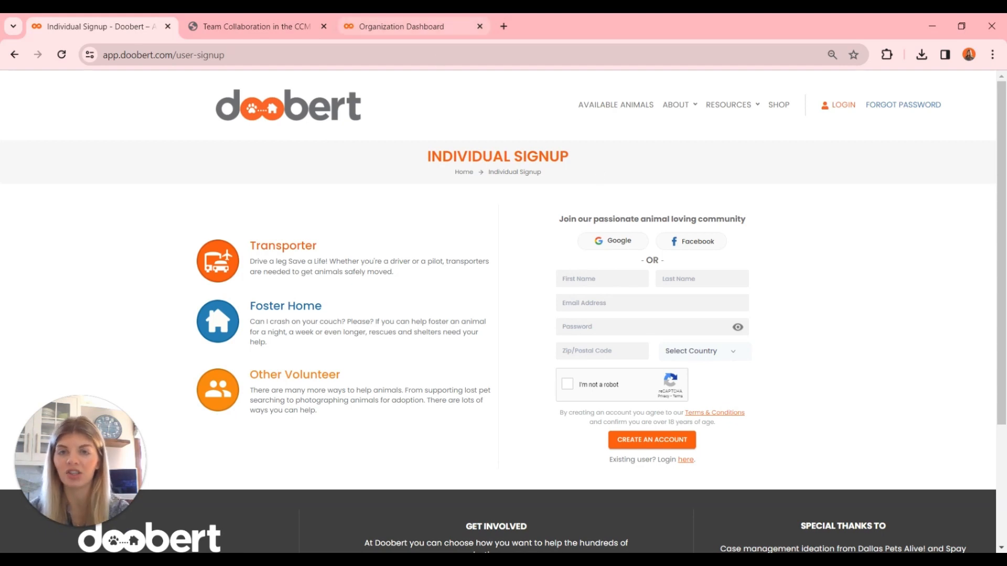
left_click(420, 26)
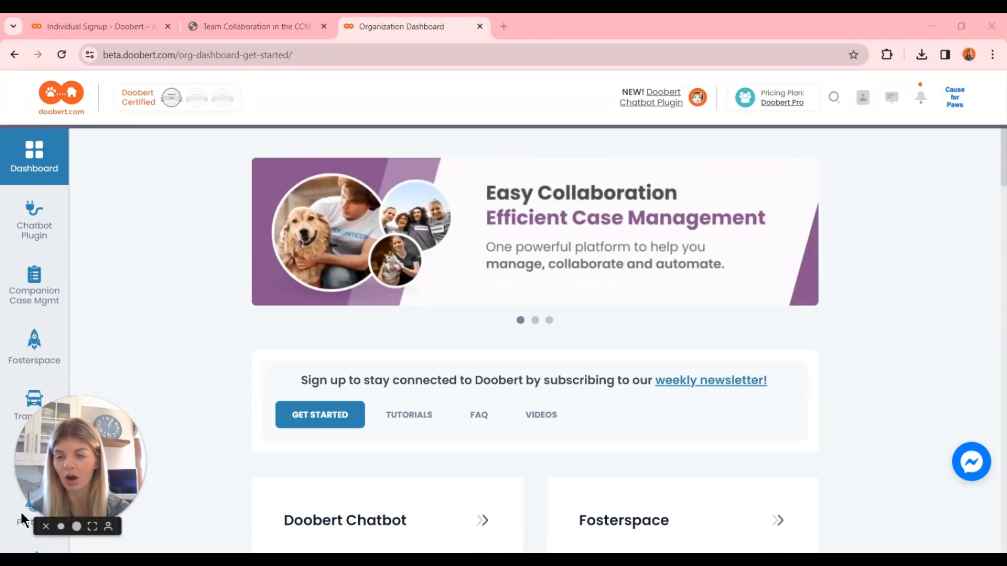
scroll(135, 362, "down", 3)
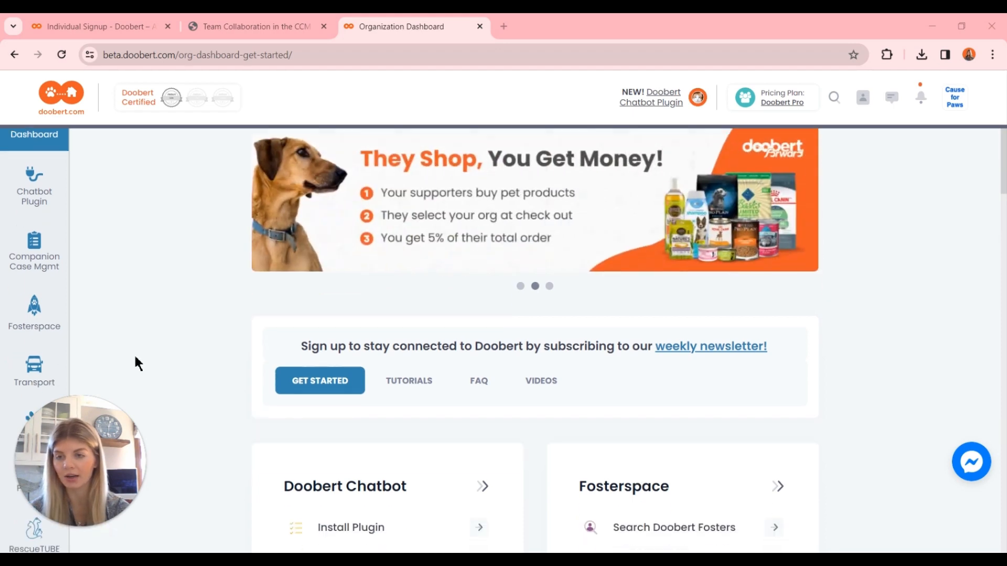
left_click(44, 381)
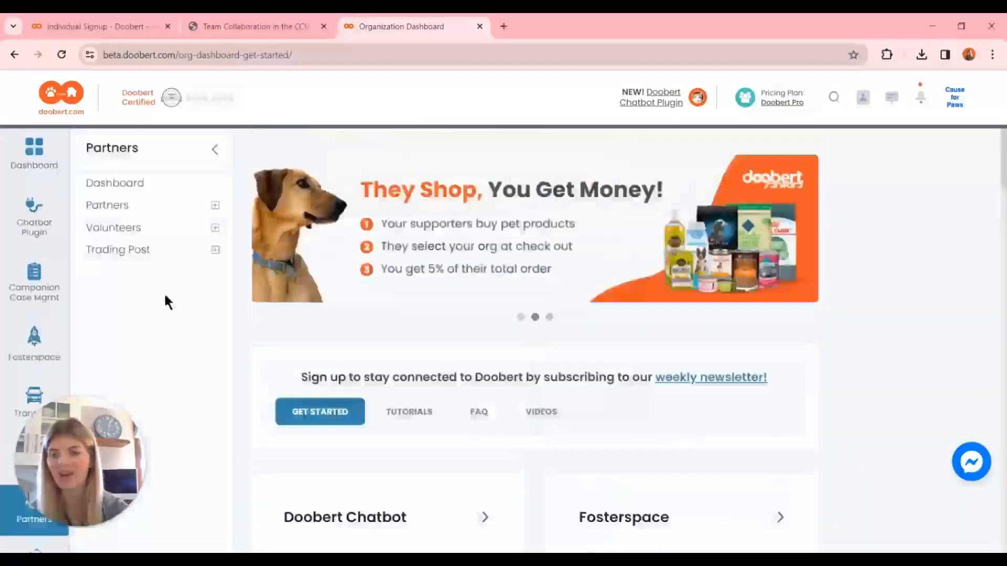
left_click(165, 232)
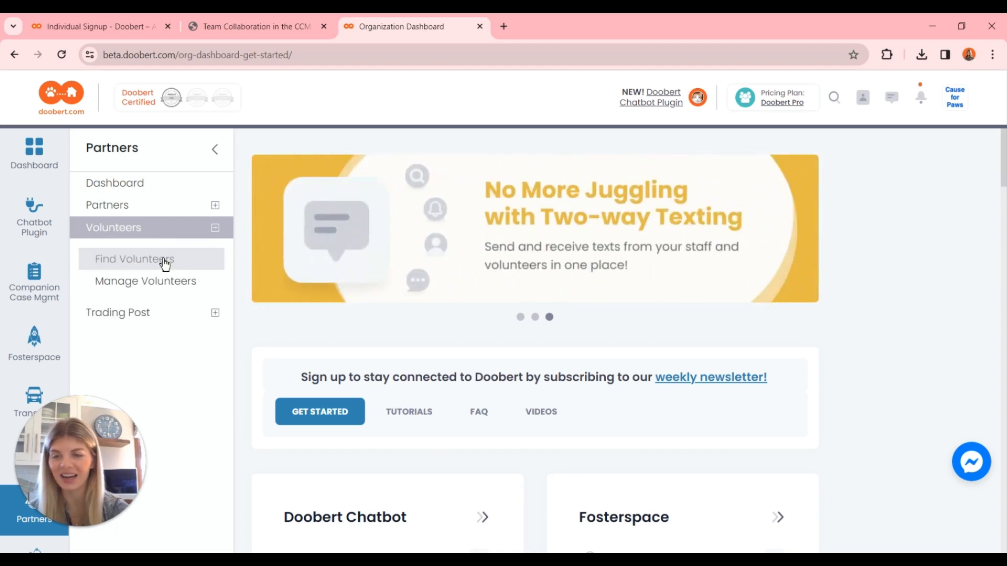
left_click(208, 282)
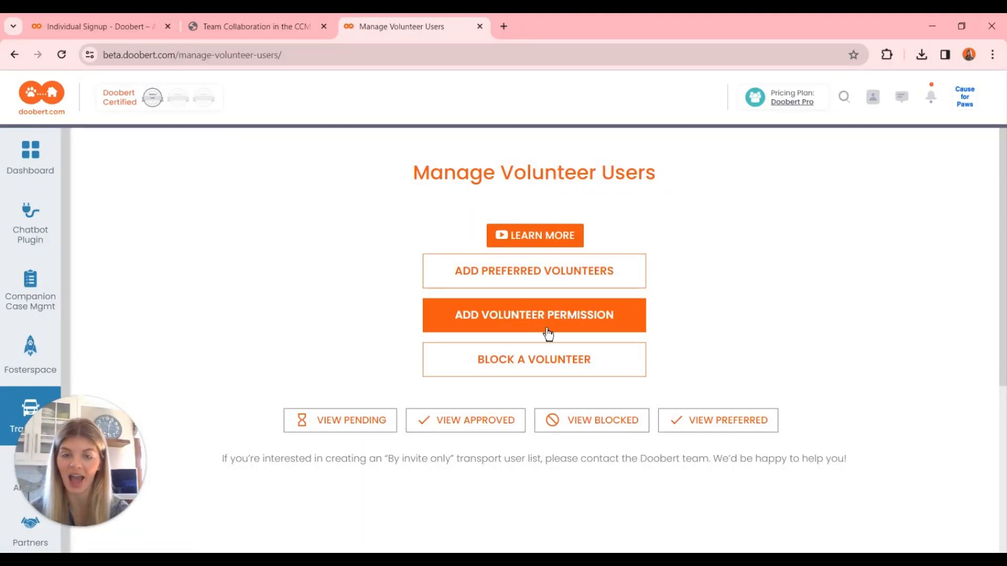
left_click(639, 328)
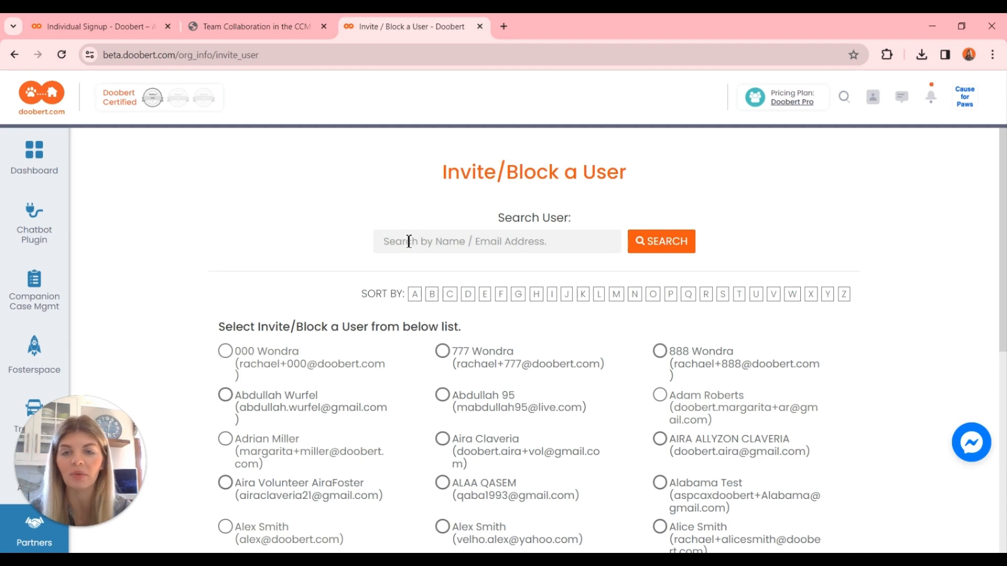
Search for the volunteer by e-mail address and select the matching user.
left_click(408, 242)
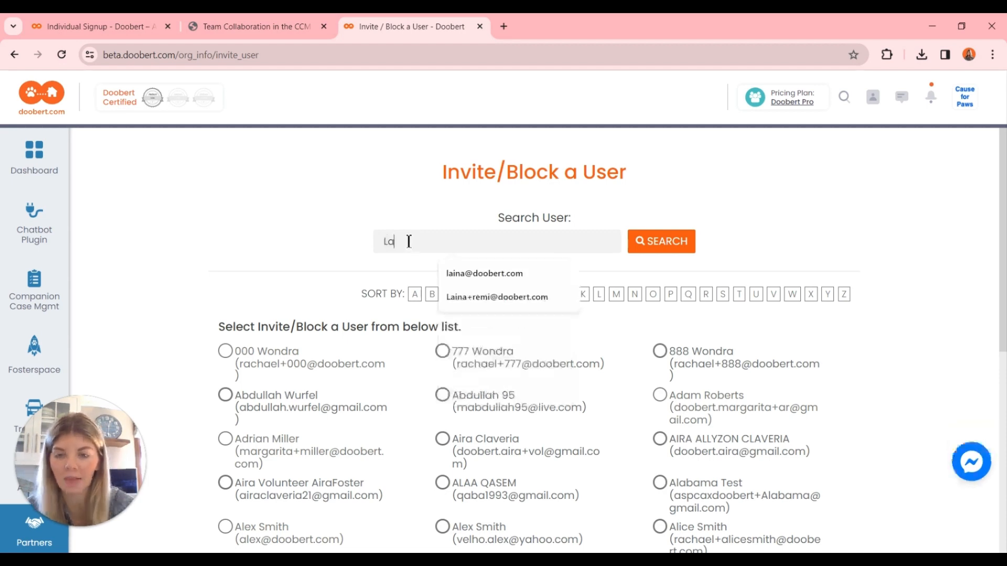
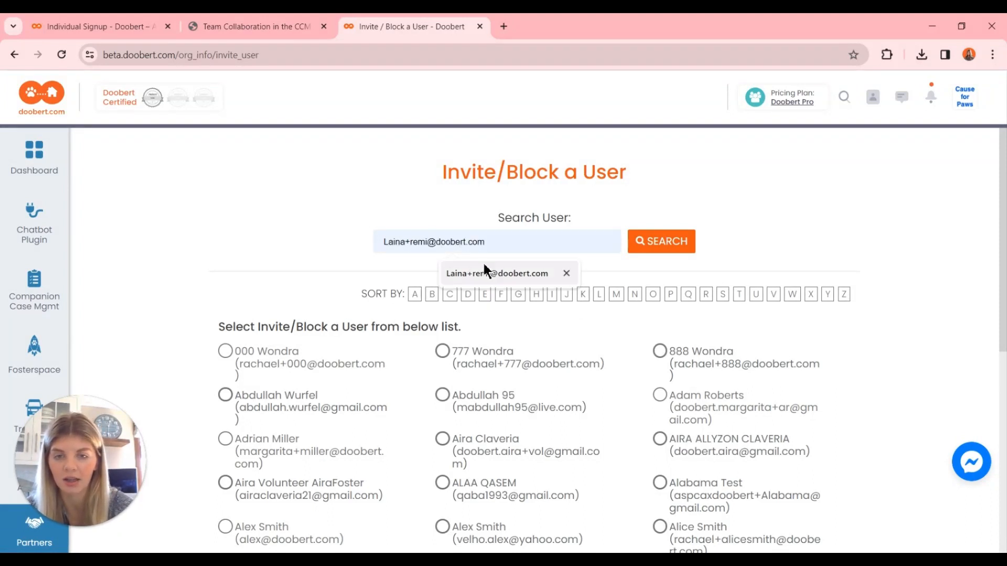
left_click(485, 270)
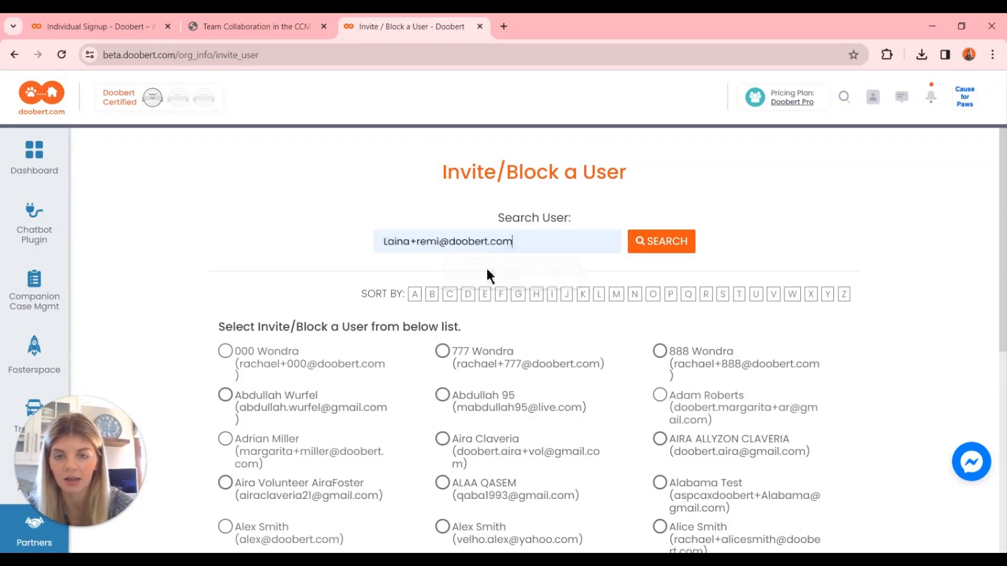
left_click(662, 242)
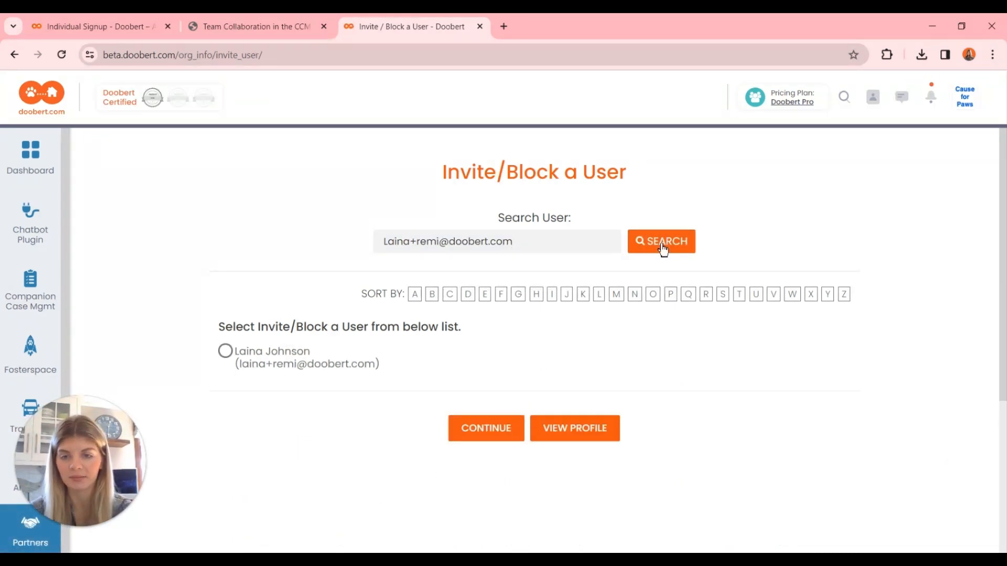
left_click(233, 359)
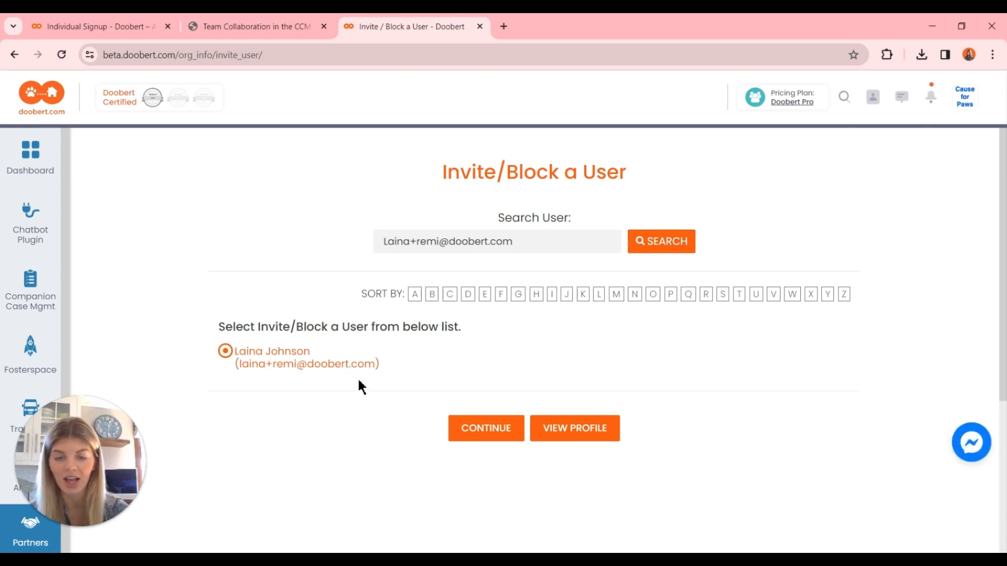
Invite the selected volunteer with the Create Case, Edit Case and Delete Case access levels.
left_click(477, 430)
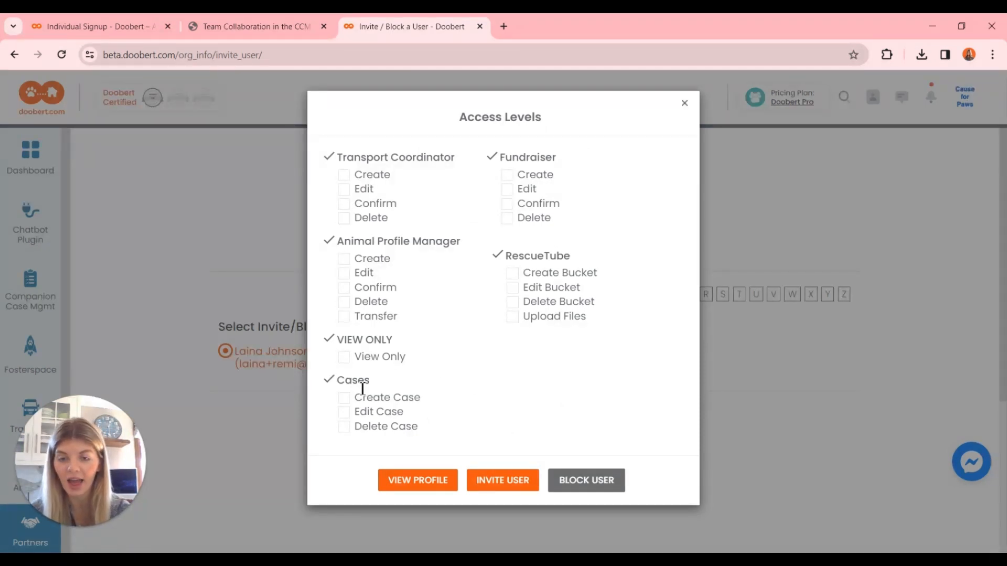
left_click(344, 399)
left_click(345, 419)
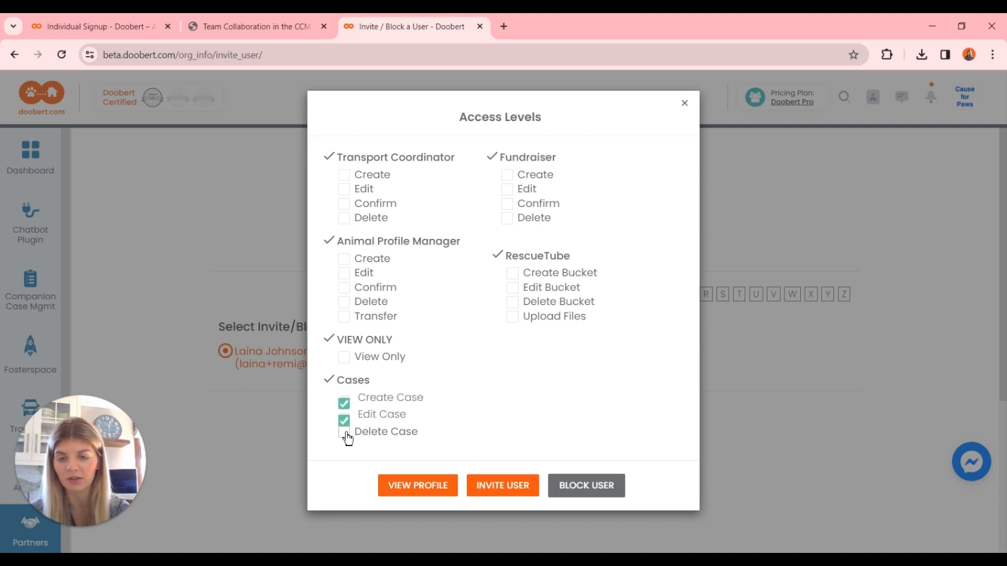
left_click(345, 437)
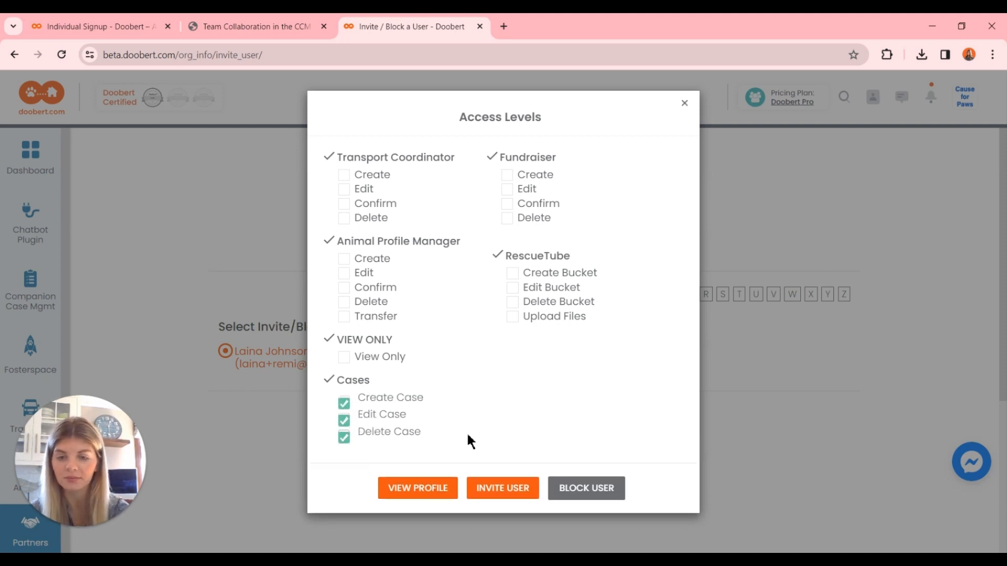
left_click(514, 494)
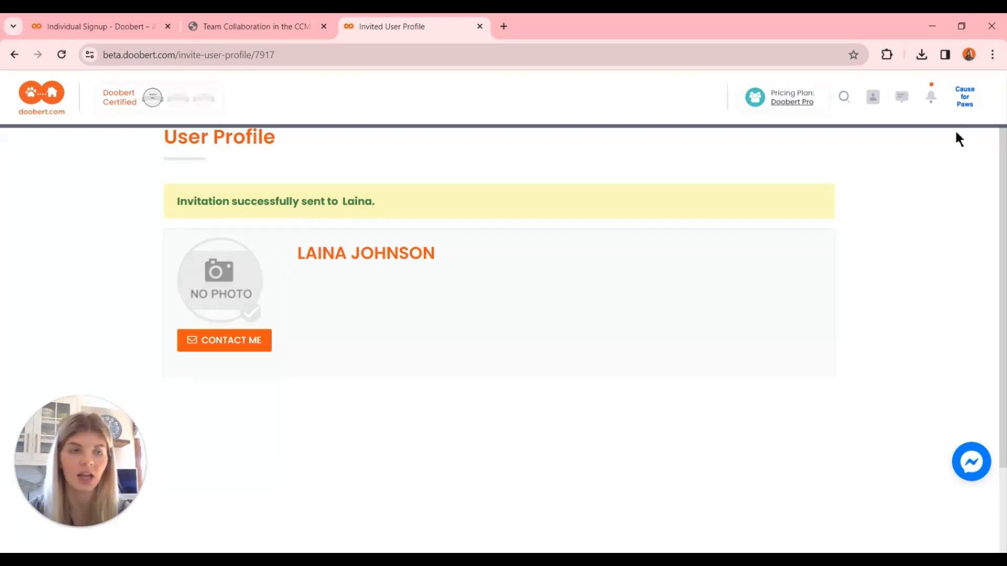
Return to the Cause for Paws organization dashboard and open the Companion Case Management cases list.
mouse_move(968, 96)
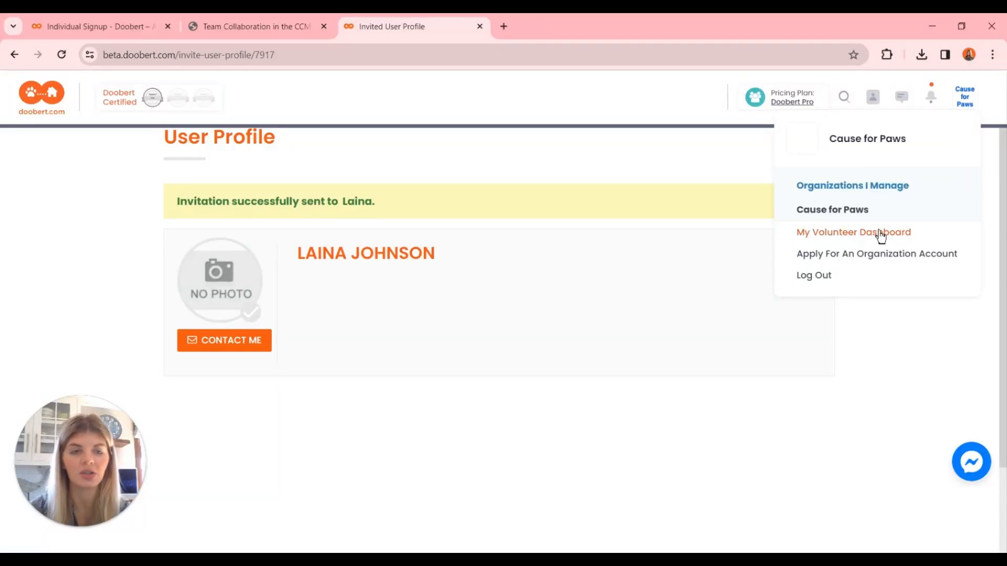
left_click(856, 215)
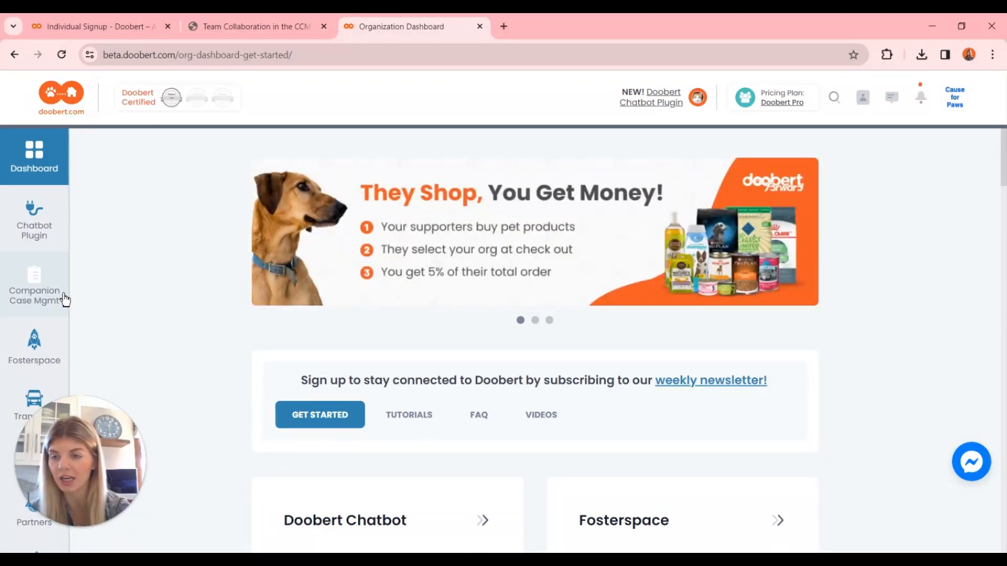
left_click(64, 296)
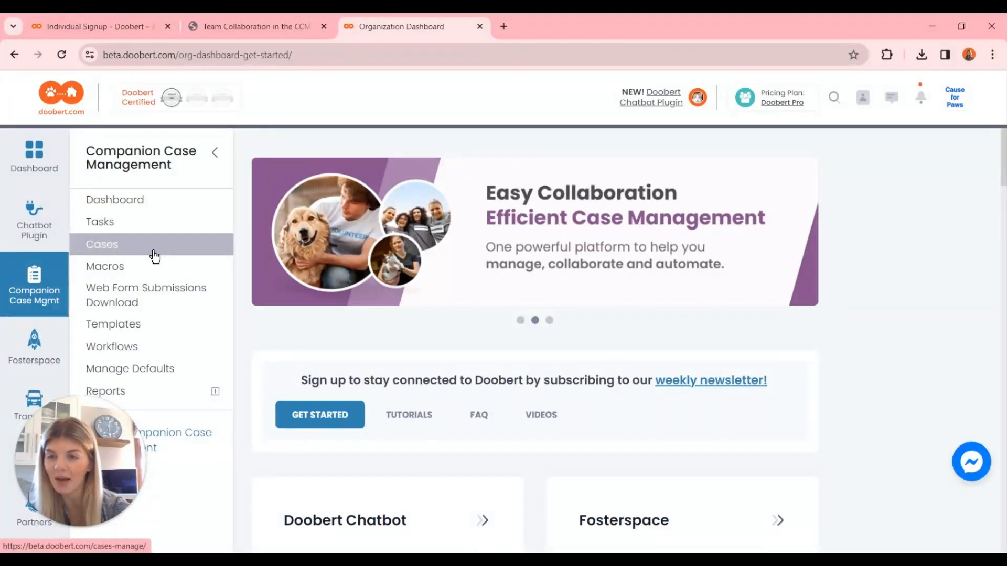
left_click(154, 256)
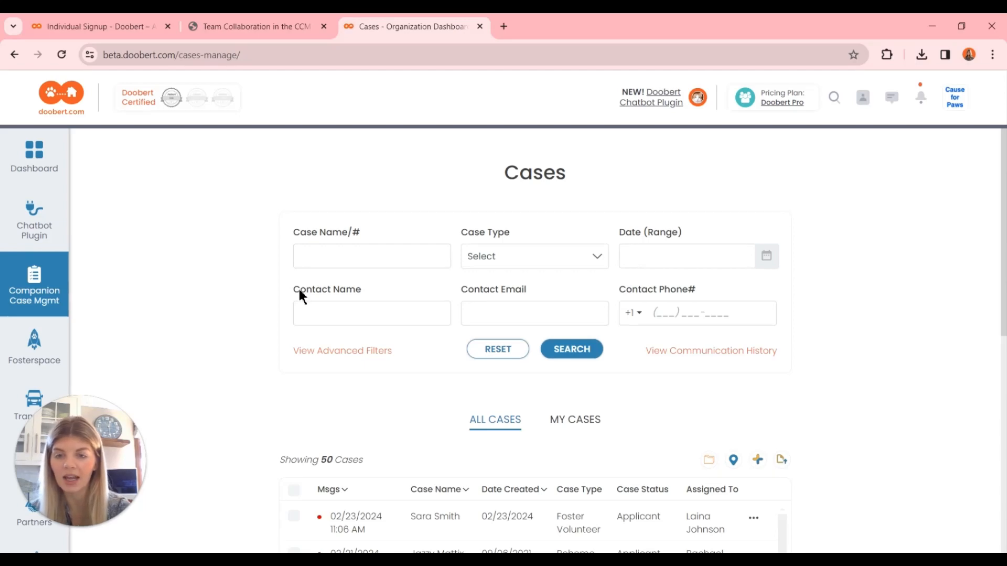
Filter the cases with the advanced Assigned To filter set to the team member's name.
left_click(336, 348)
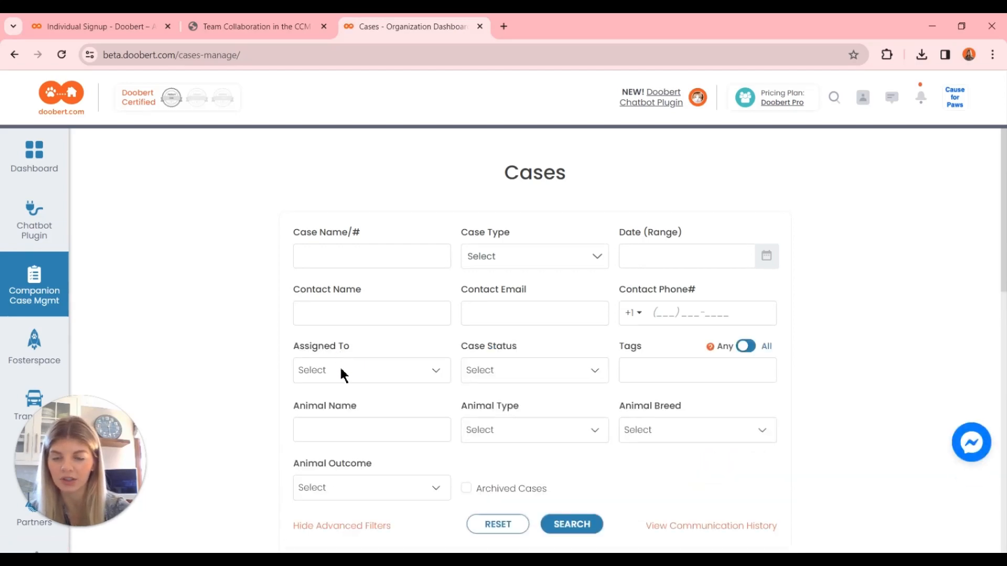
left_click(341, 374)
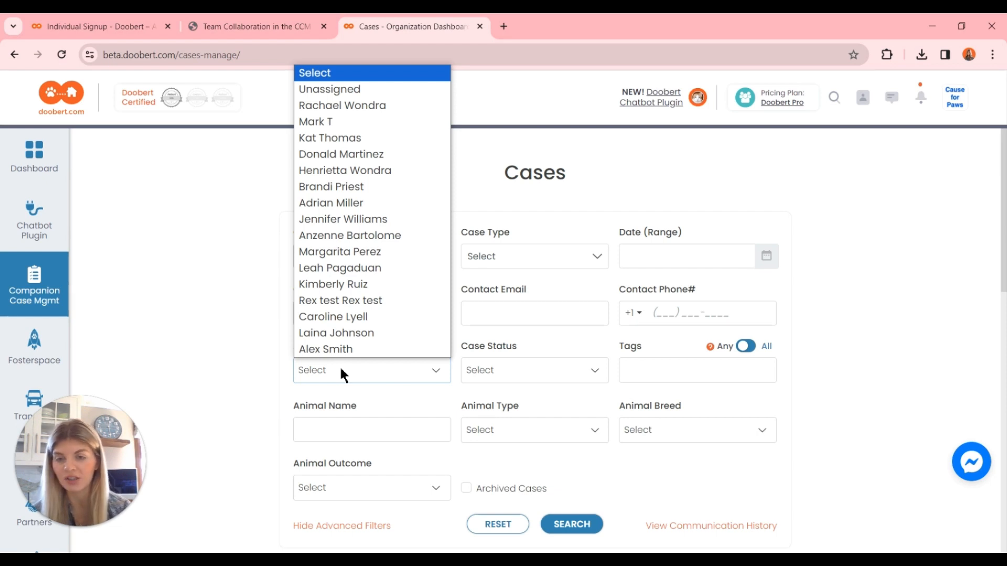
left_click(344, 333)
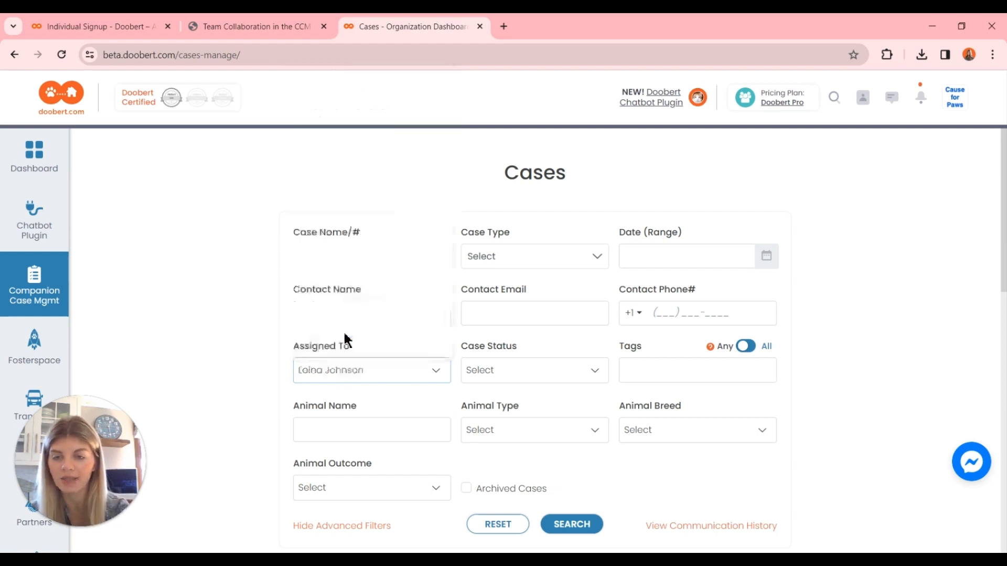
left_click(582, 524)
scroll(745, 368, "down", 6)
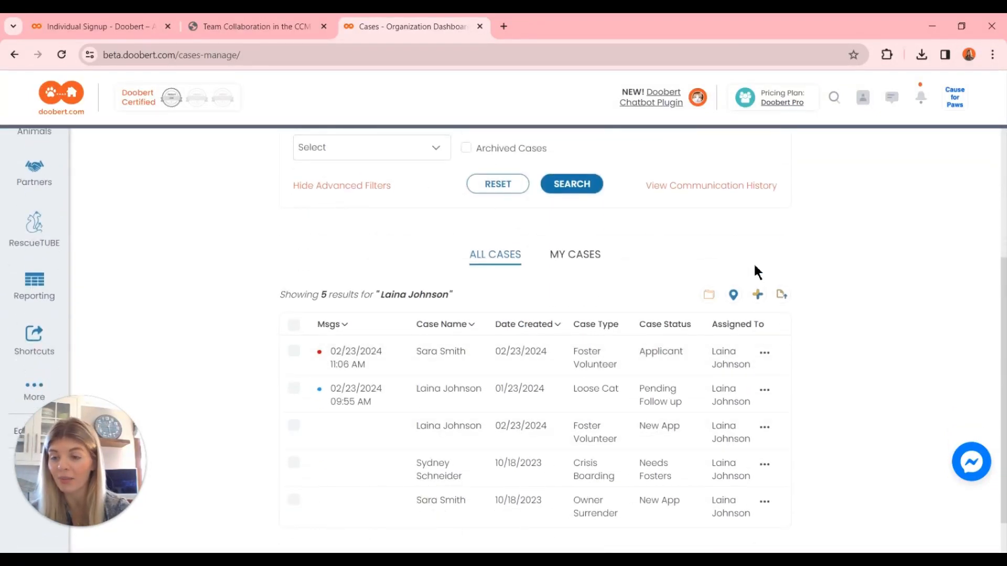
scroll(877, 324, "down", 1)
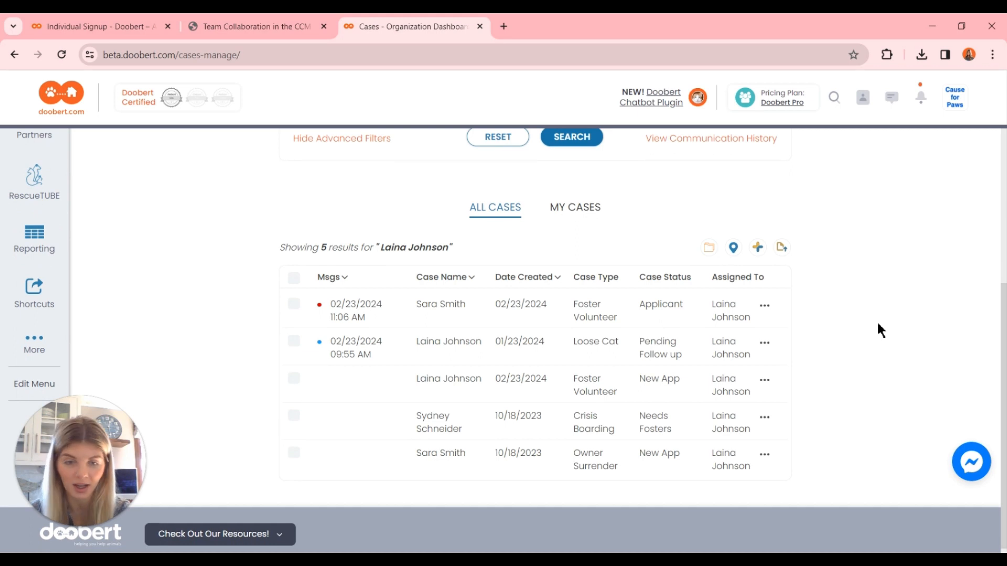
Open the Foster Volunteer case with Applicant status and go through its case information to the tasks area.
left_click(494, 324)
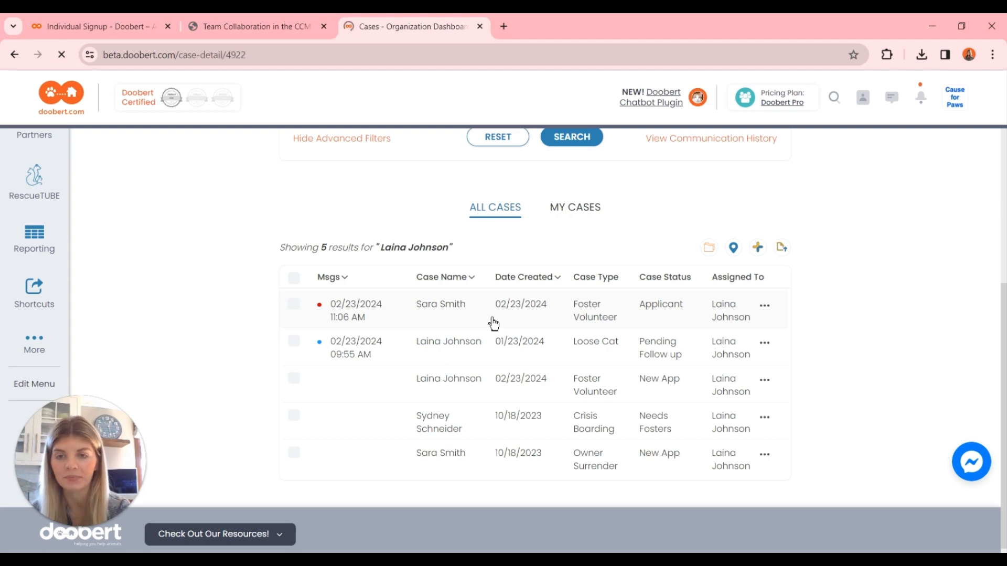
scroll(837, 358, "down", 10)
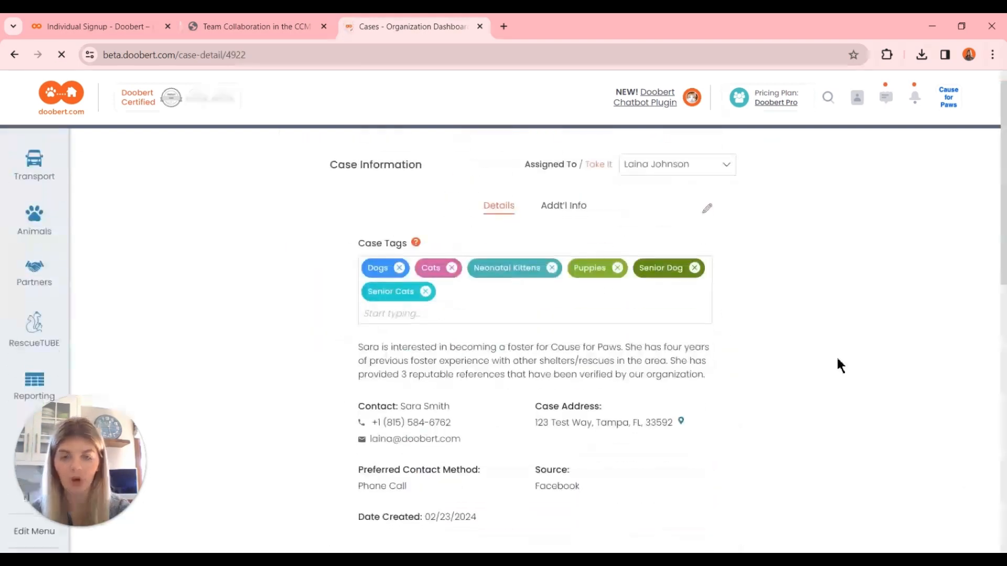
scroll(837, 360, "down", 3)
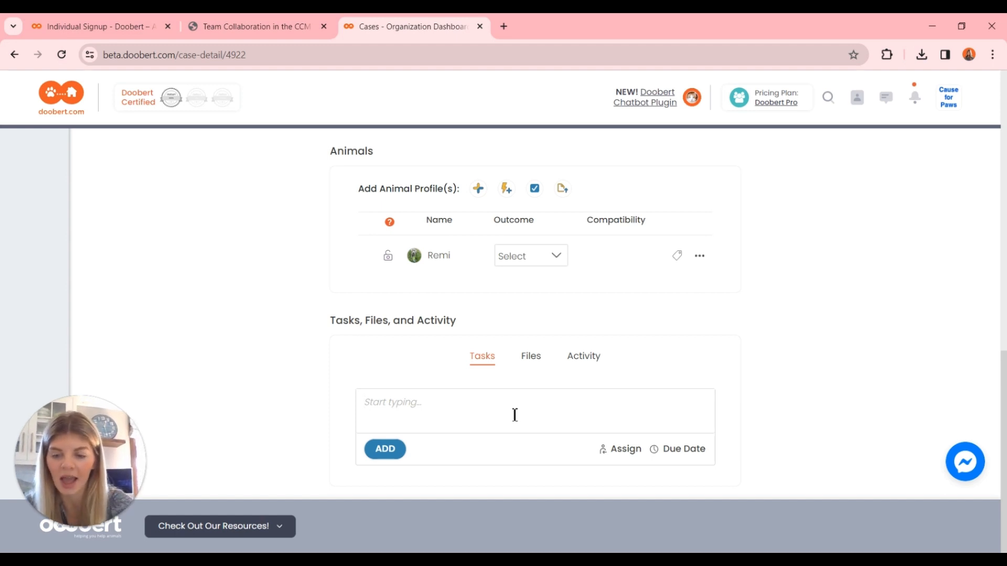
Write a new task text on the case, asking to follow up with the applicant via text and email.
type("Foll")
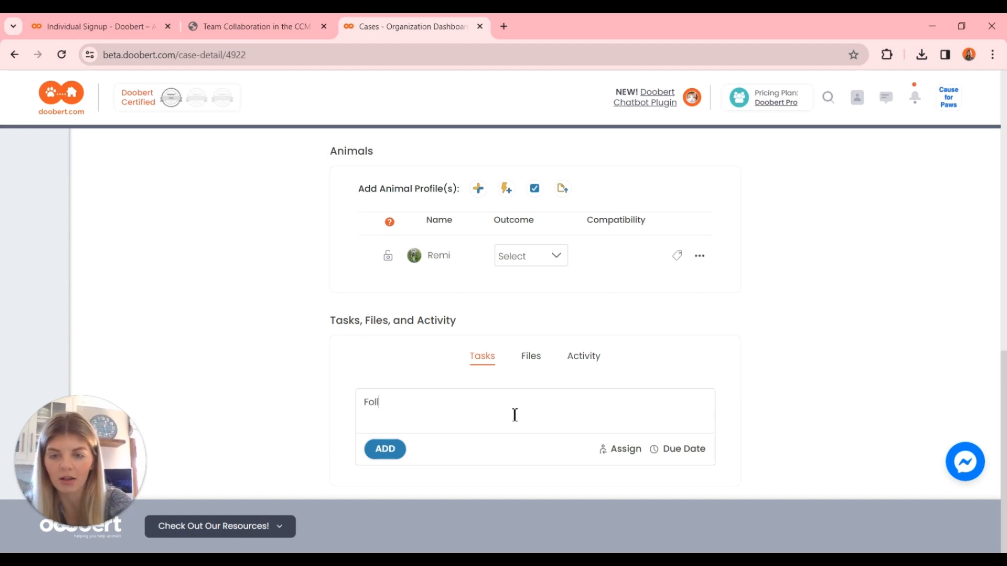
type("ow up wit")
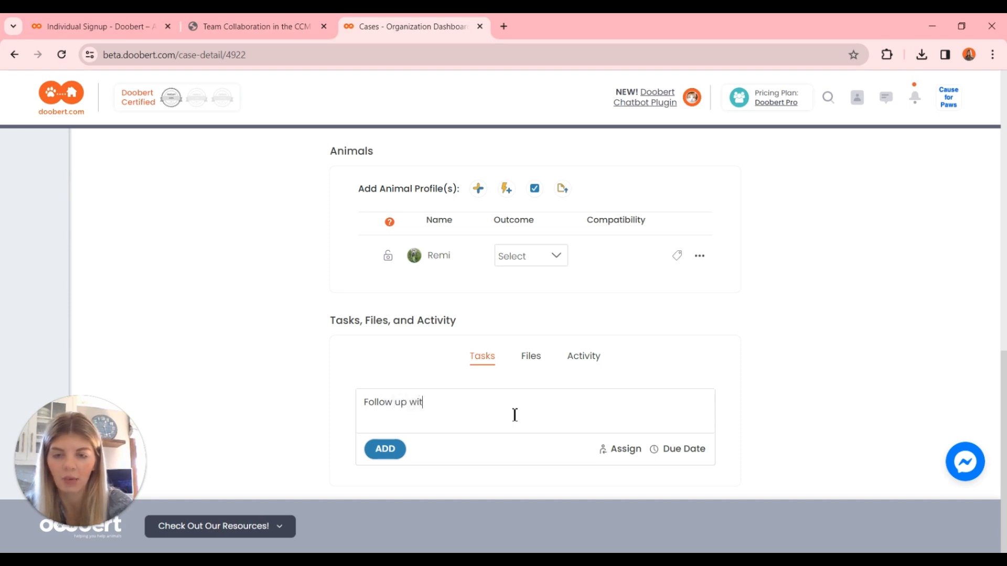
type("h Sara vi")
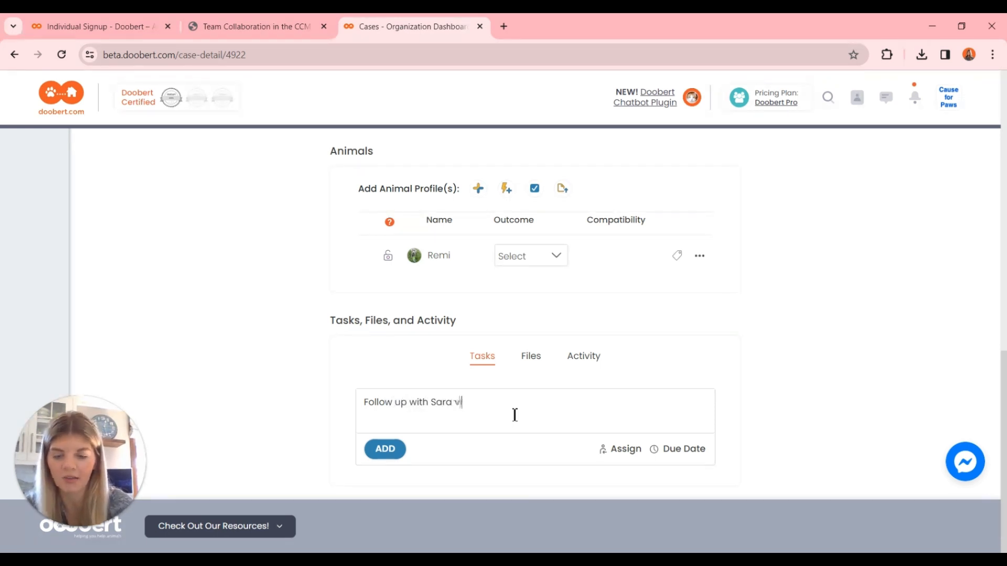
type("a text an")
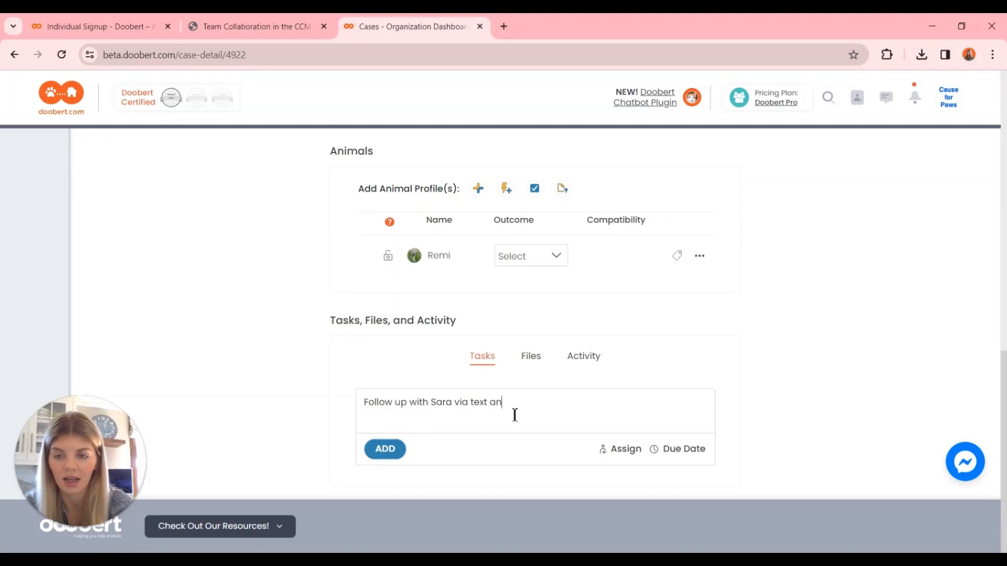
type("d ema")
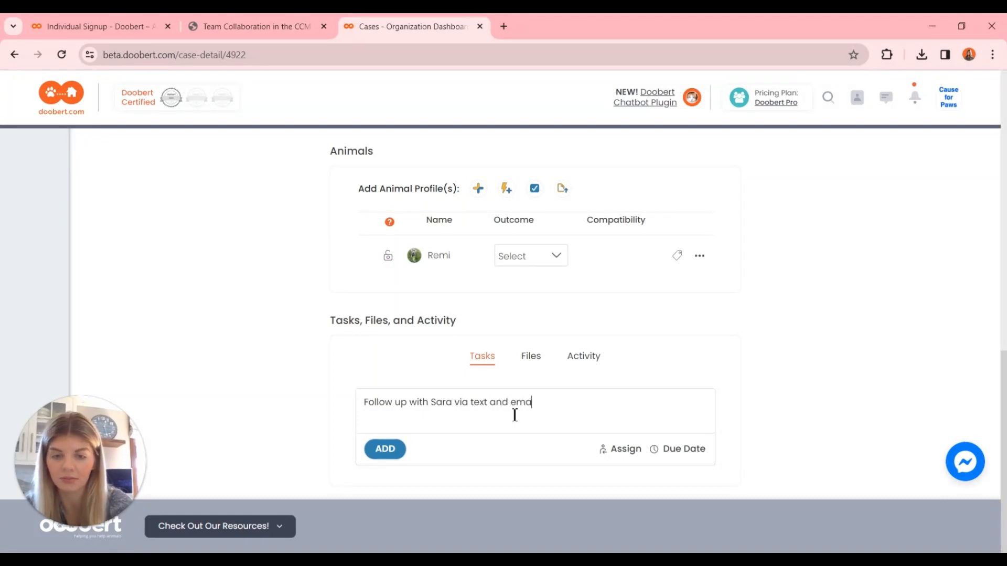
type("il.")
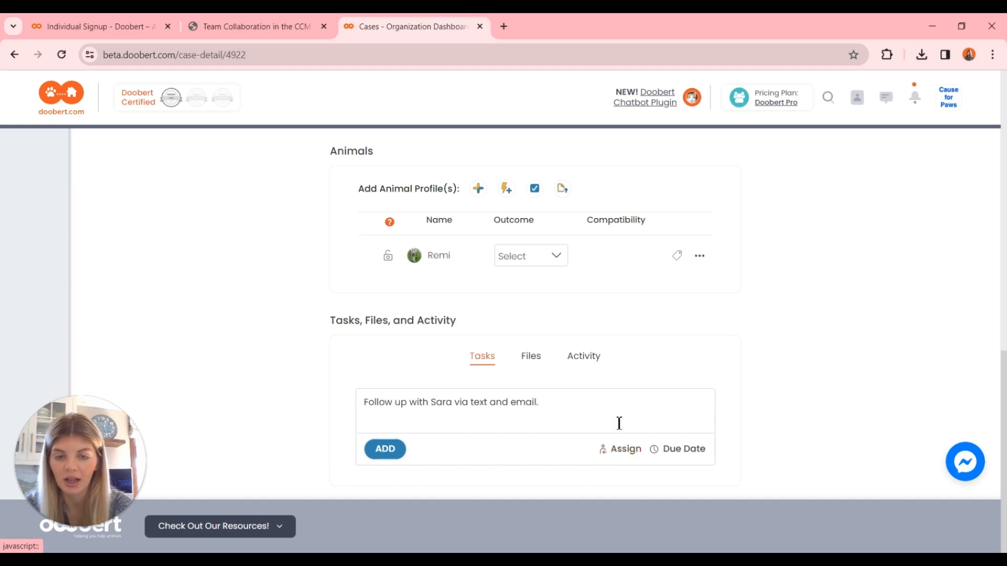
Assign the follow-up task to the team member by searching for their name in the Assign list.
left_click(620, 452)
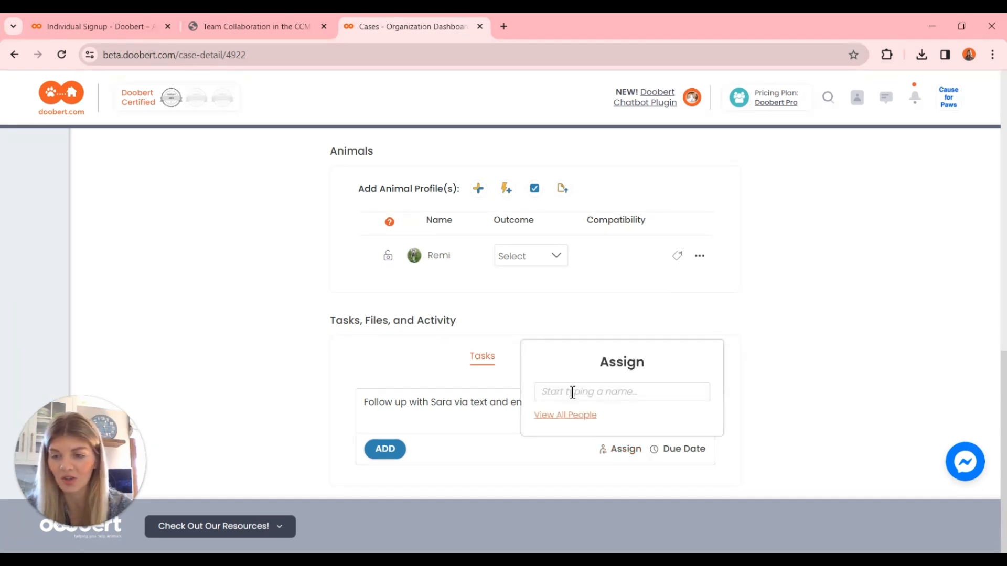
type("Kim")
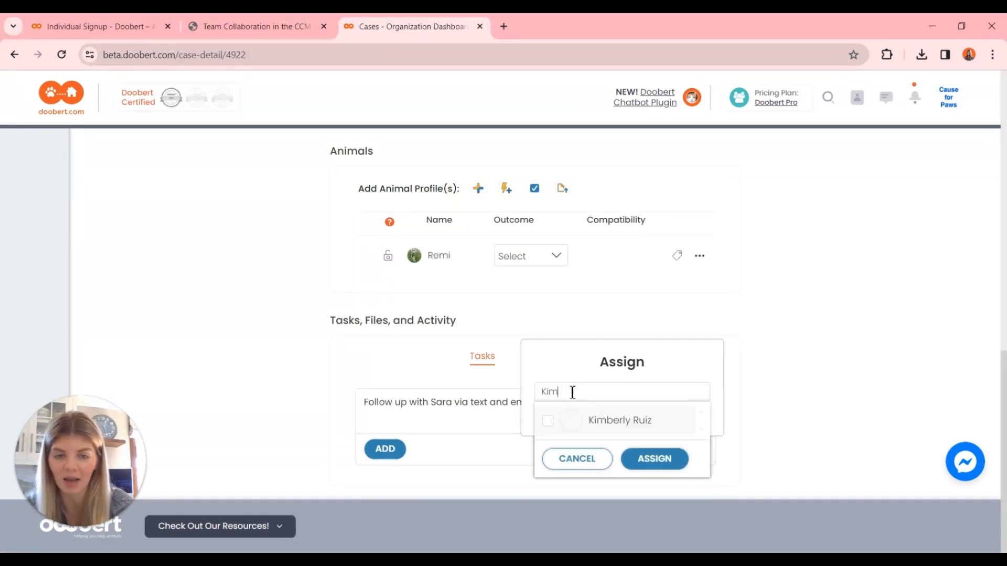
left_click(551, 423)
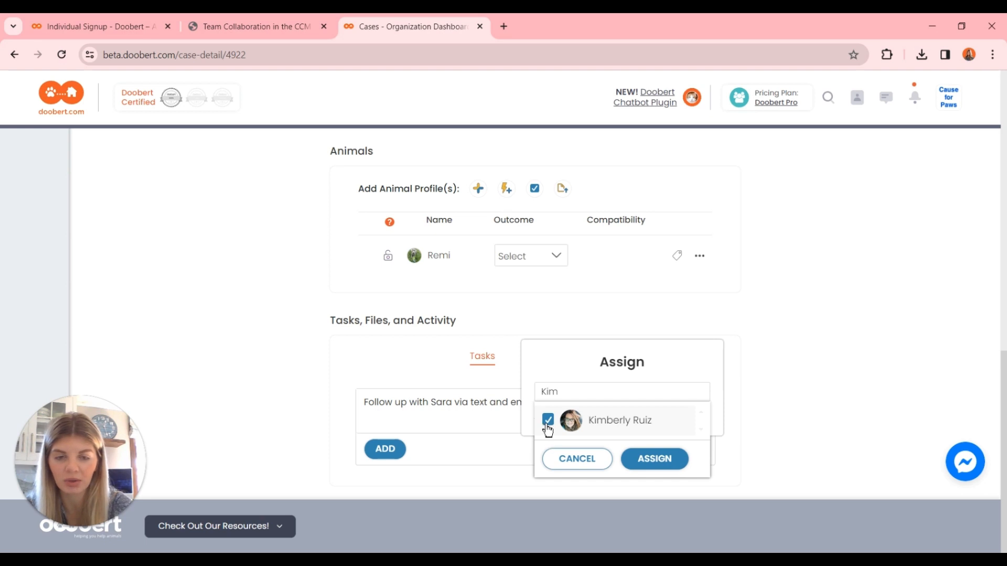
left_click(659, 463)
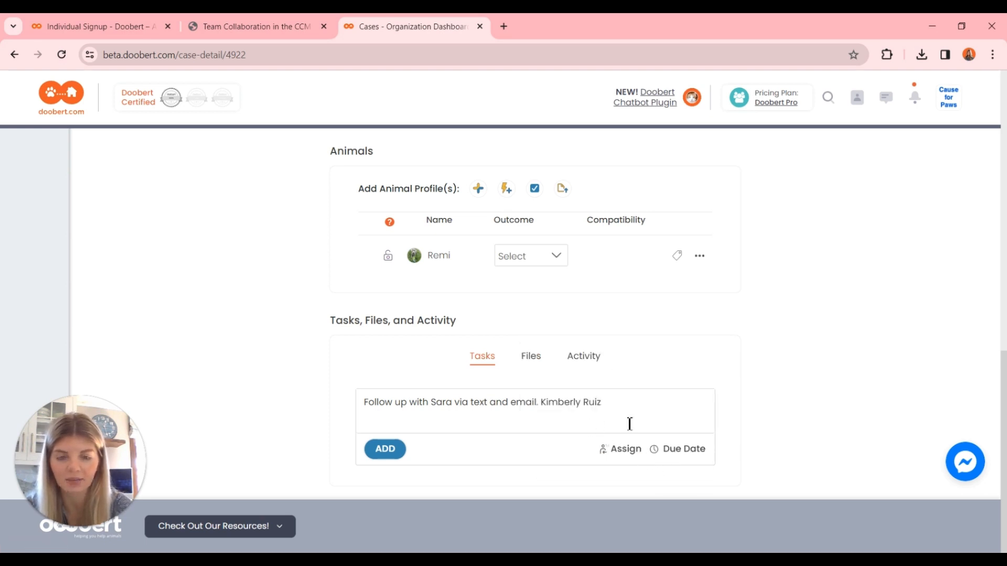
Set the follow-up task's due date to 03/02/2024.
left_click(688, 450)
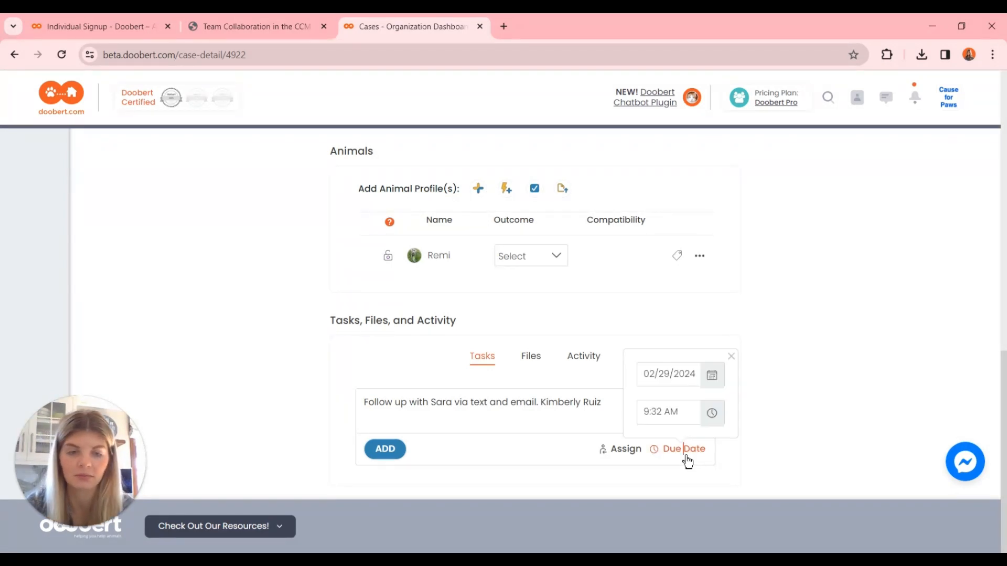
left_click(712, 375)
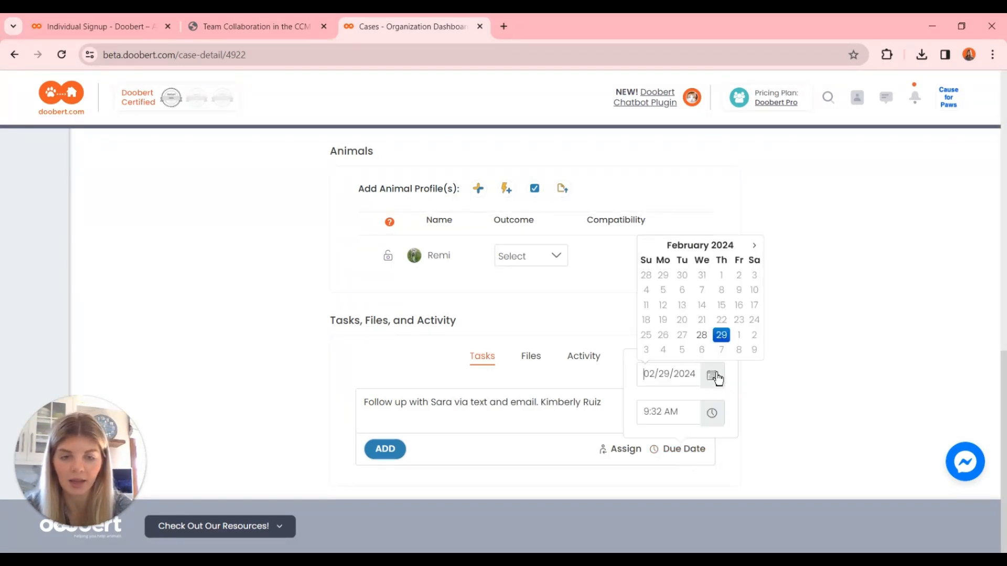
left_click(758, 336)
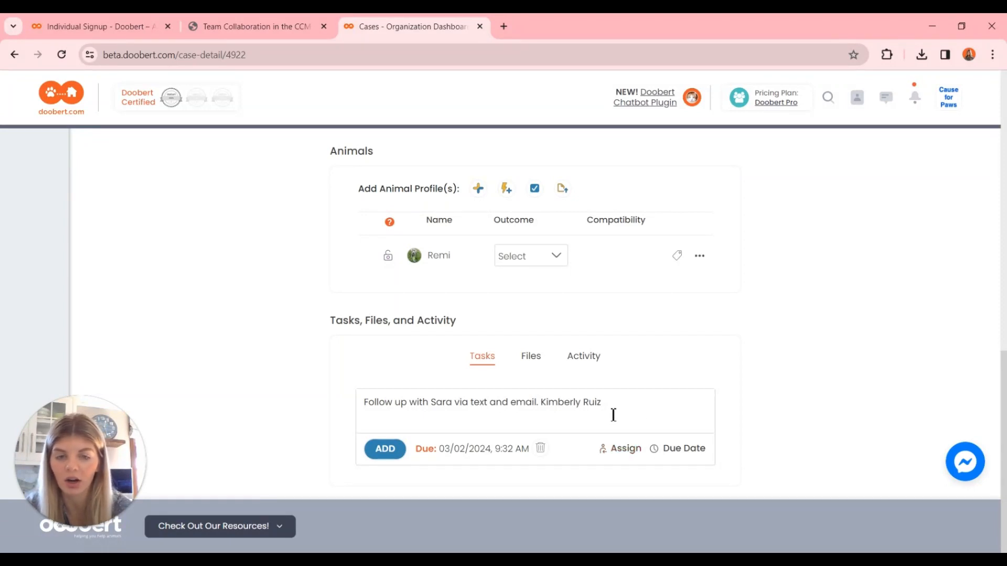
Tag the same team member in the task text with an @ mention, and delete the duplicate mention.
left_click(630, 402)
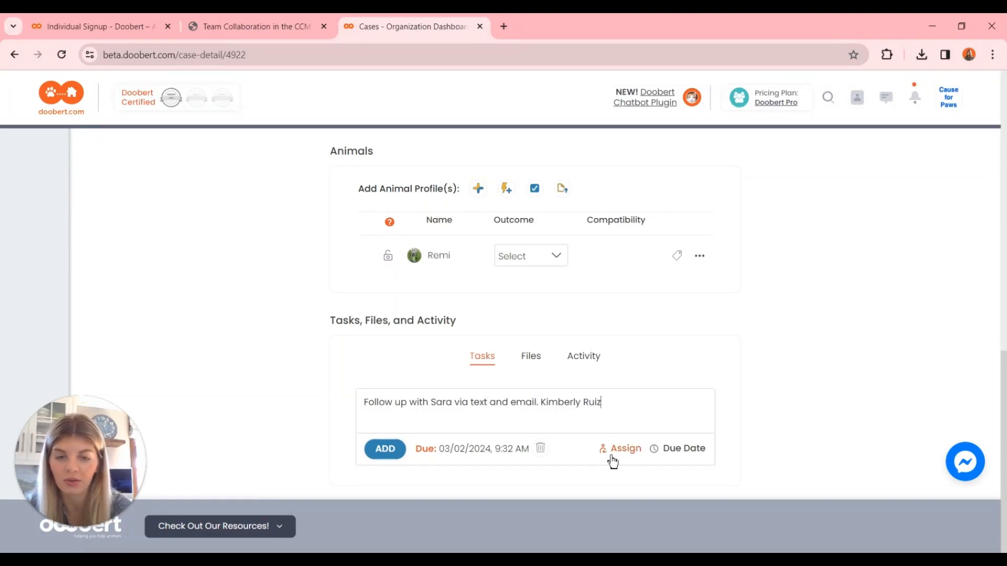
type("@")
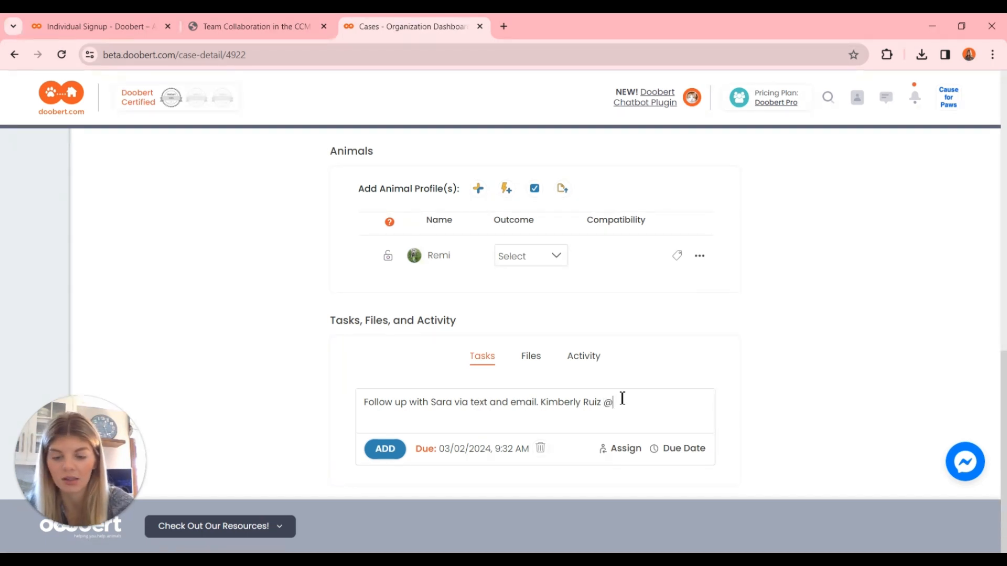
type("Kim")
left_click(439, 455)
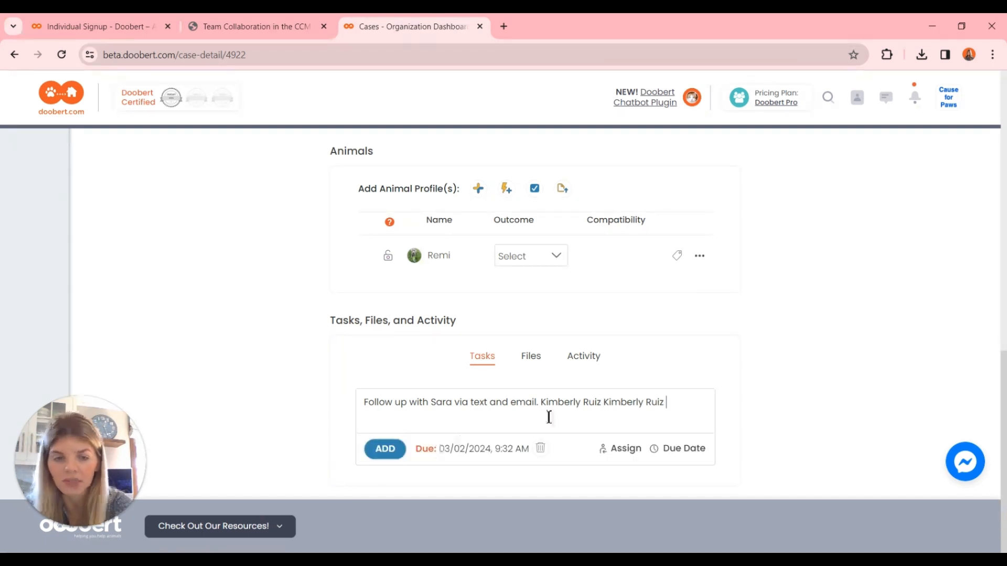
key("BackSpace")
key("BackSpace")
key("BackSpace")
key("BackSpace")
key("BackSpace")
key("BackSpace")
key("BackSpace")
key("BackSpace")
key("BackSpace")
key("BackSpace")
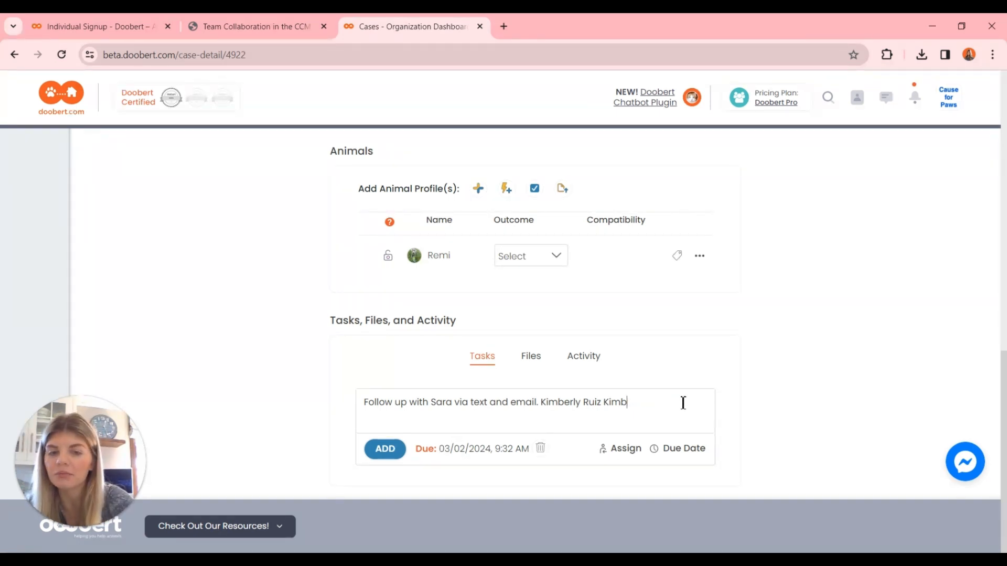
key("BackSpace")
key("BackSpace")
key("BackSpace")
key("BackSpace")
key("BackSpace")
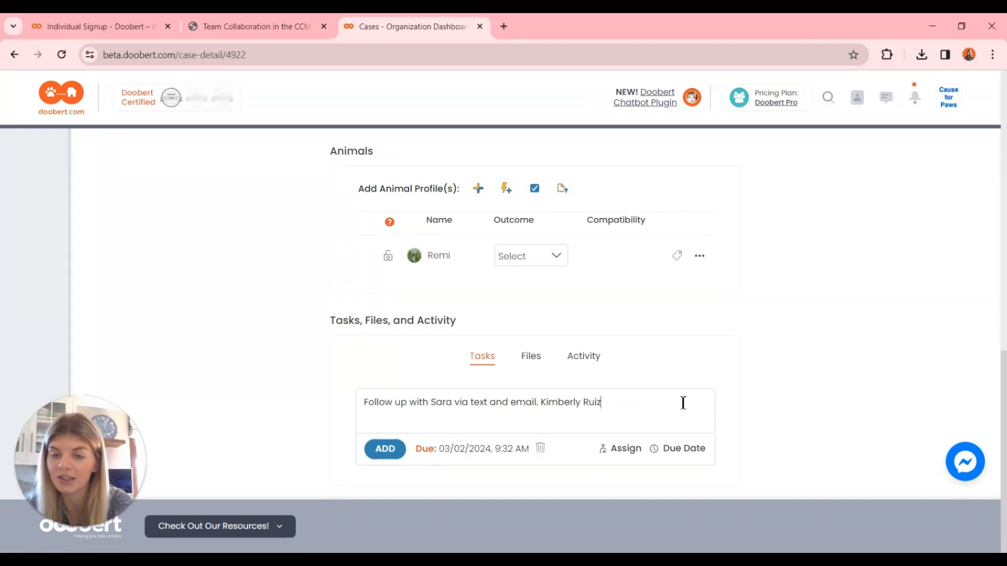
Add the follow-up task to the case and mark it as completed.
left_click(384, 450)
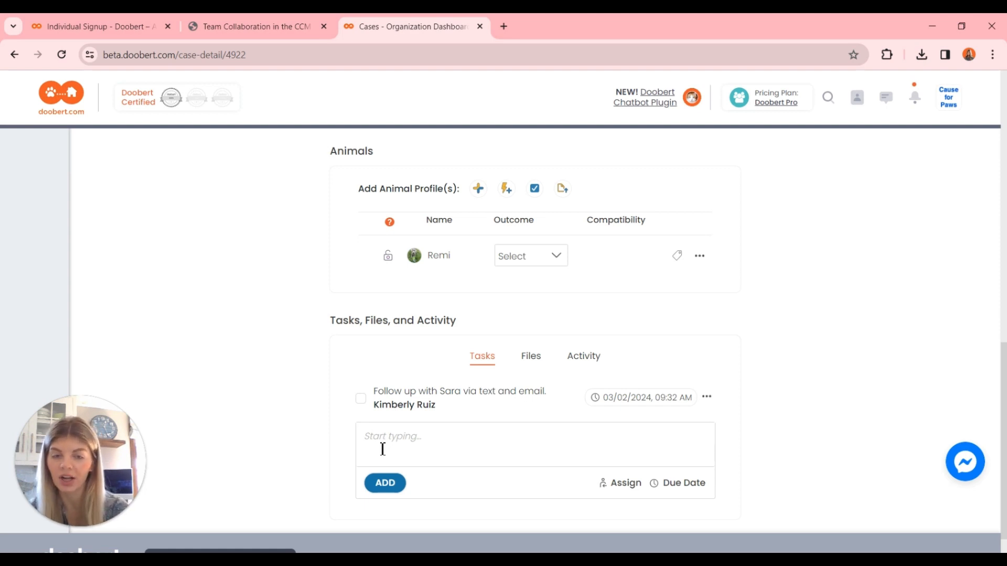
left_click(361, 401)
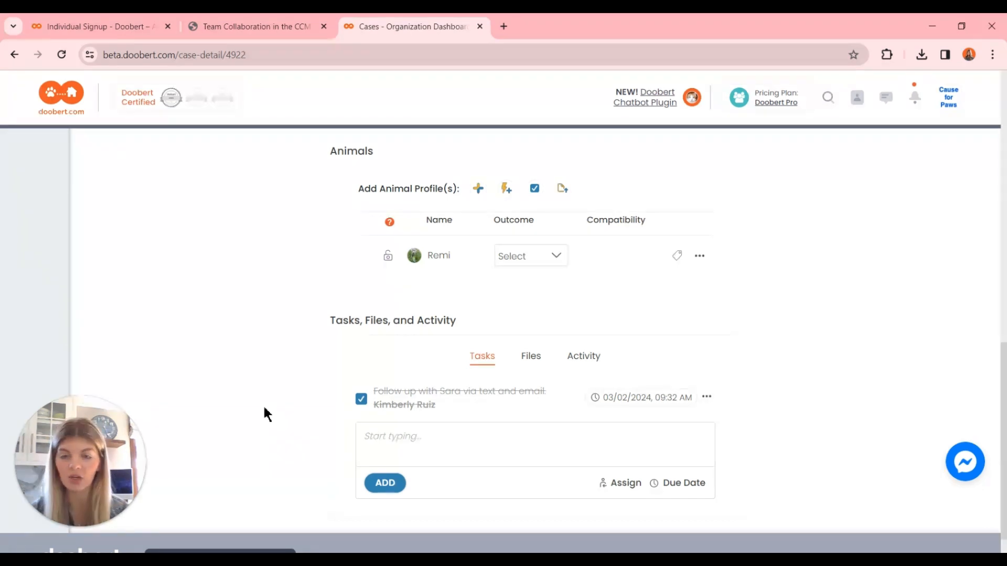
Start a second case task by tagging two team members with @ mentions.
left_click(415, 453)
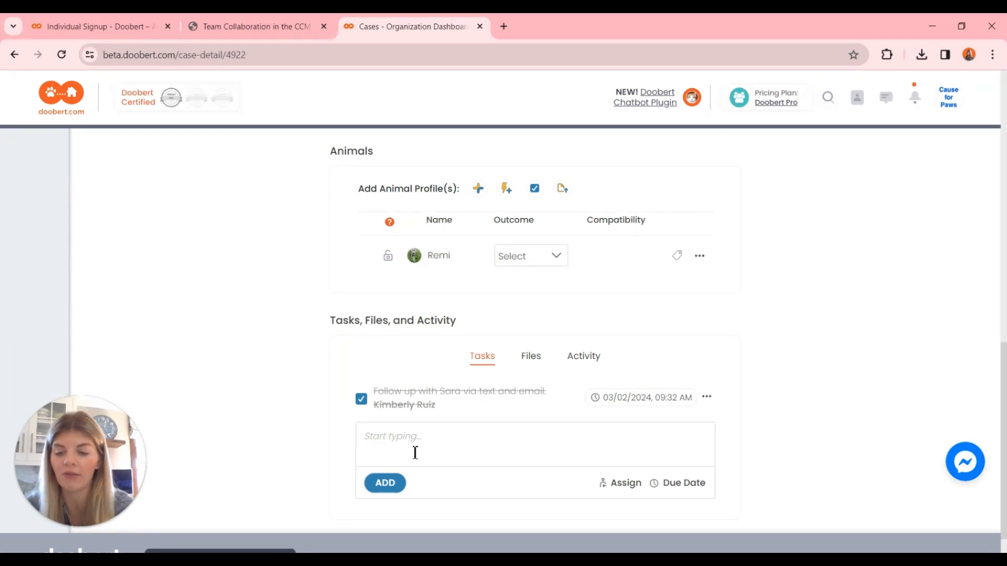
type("@ale")
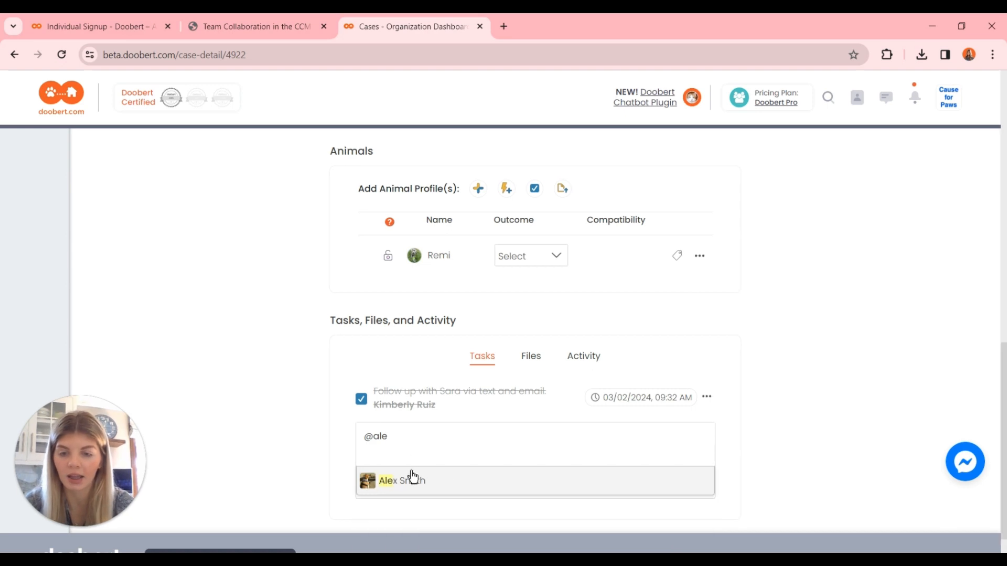
left_click(413, 478)
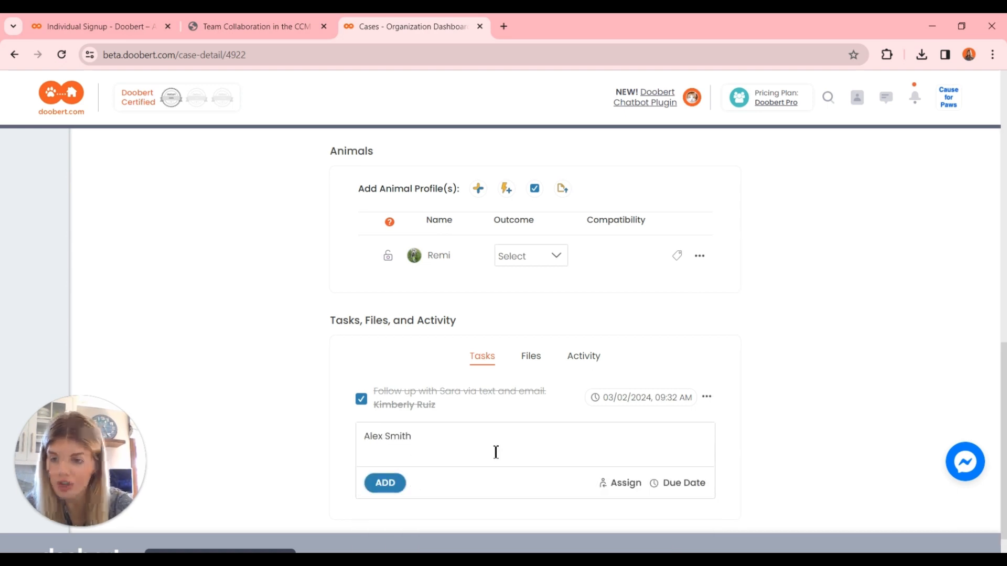
type("@")
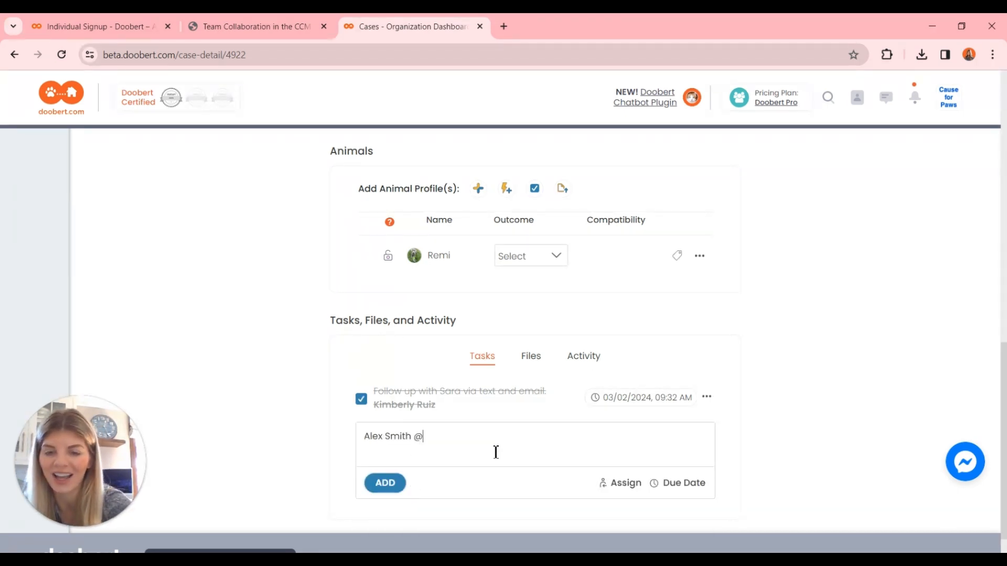
type("kim")
left_click(426, 480)
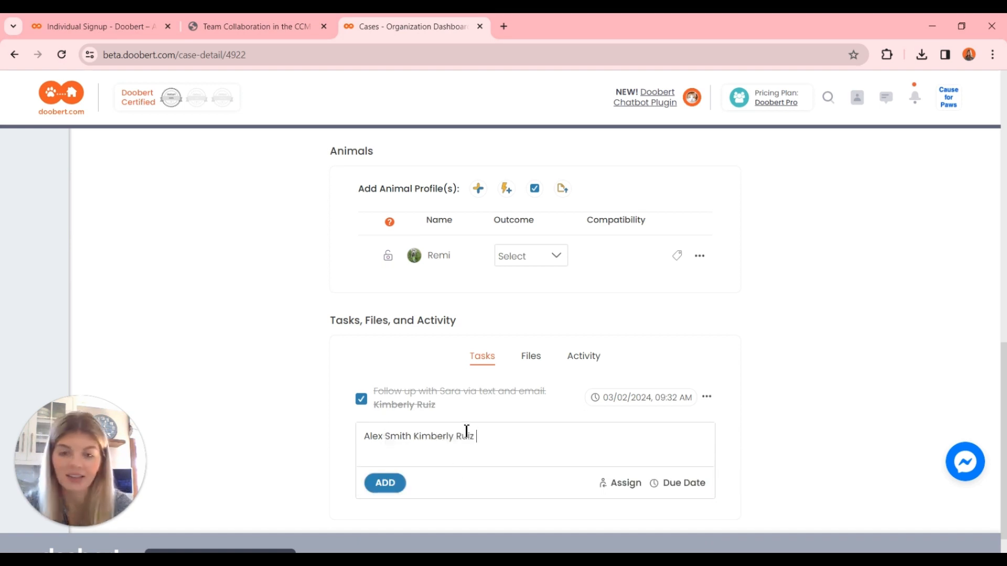
Write the request "Can you send out a workflow with a survey." after the two mentions in the new task.
type("Can ")
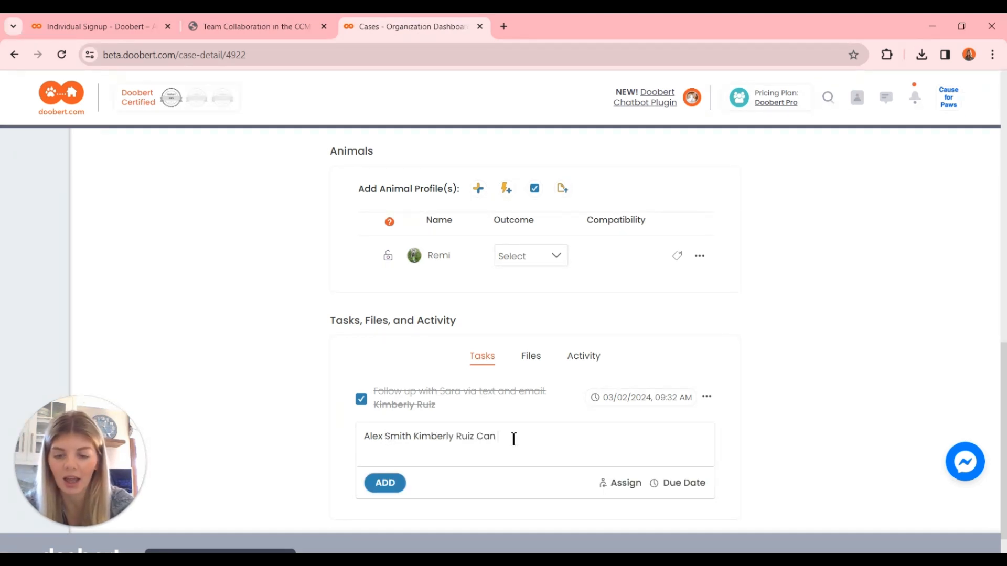
type("you send out a")
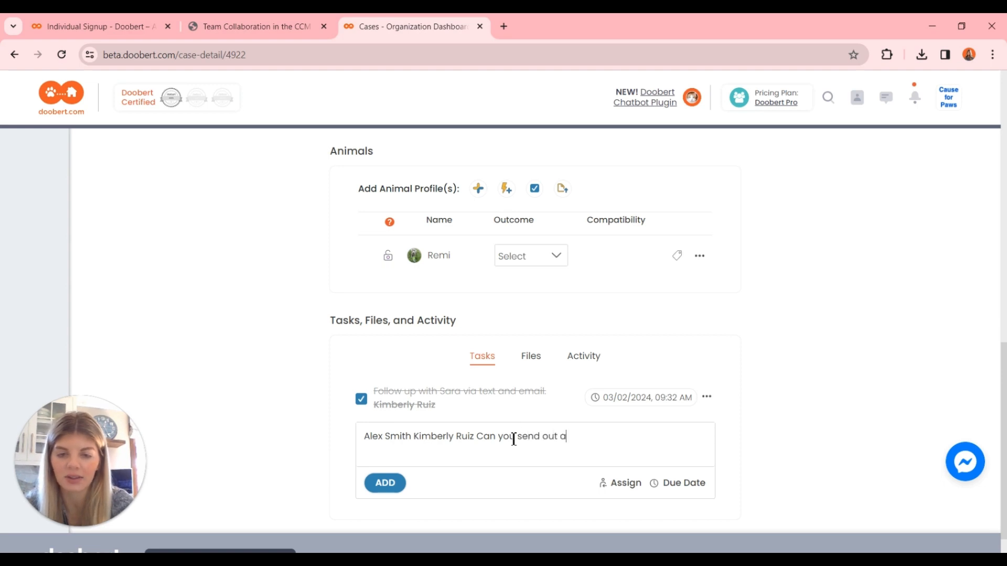
type(" workflow with a syur")
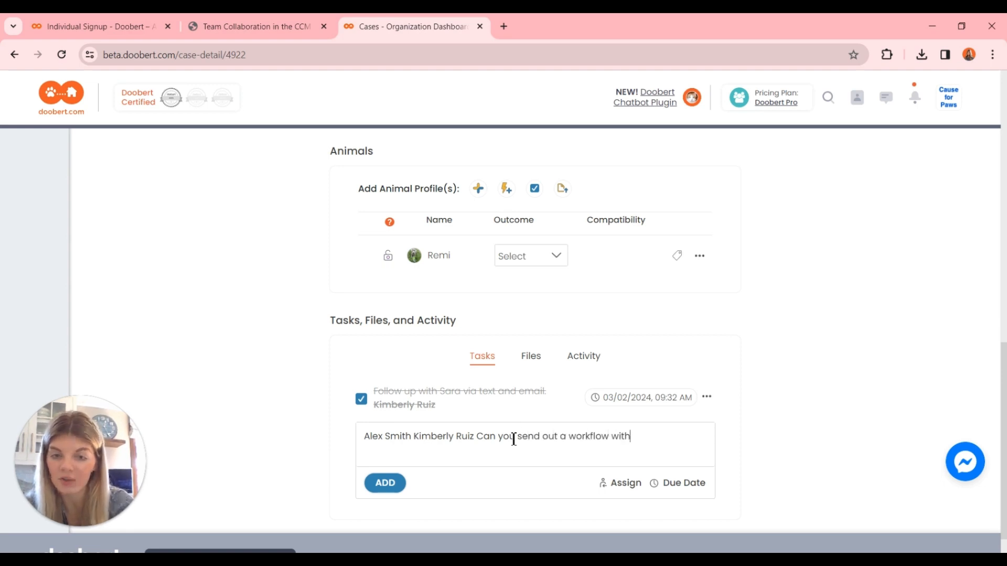
key("BackSpace")
key("BackSpace")
key("BackSpace")
type("urvey.")
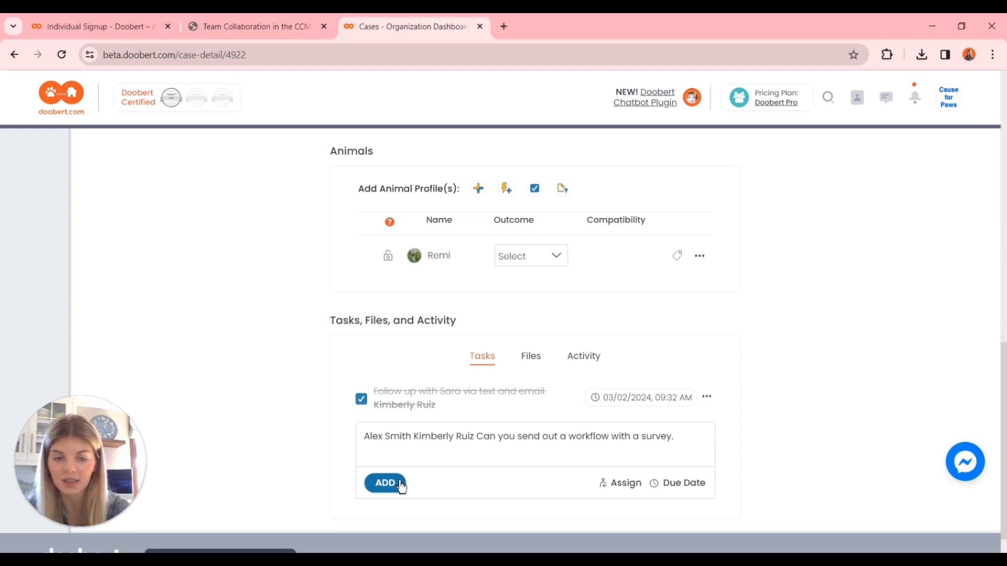
Give the survey workflow task a due date of 03/02/2024, 9:32 AM and add it to the case.
left_click(698, 484)
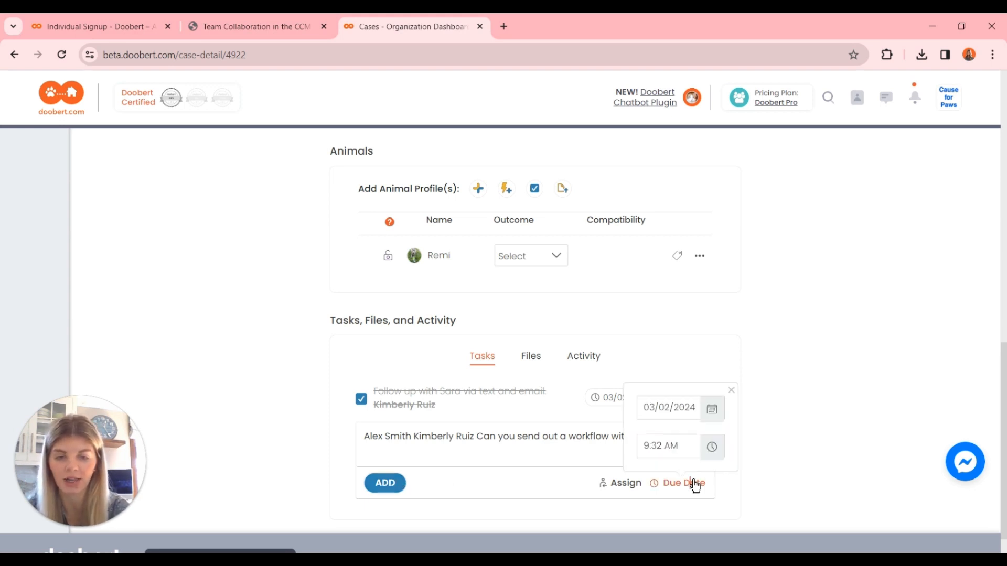
left_click(712, 451)
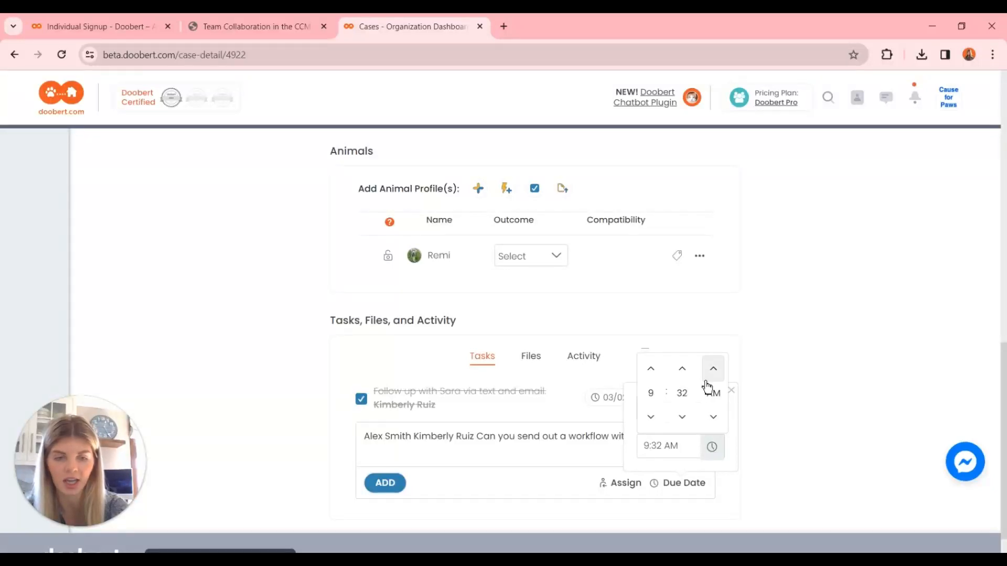
left_click(730, 390)
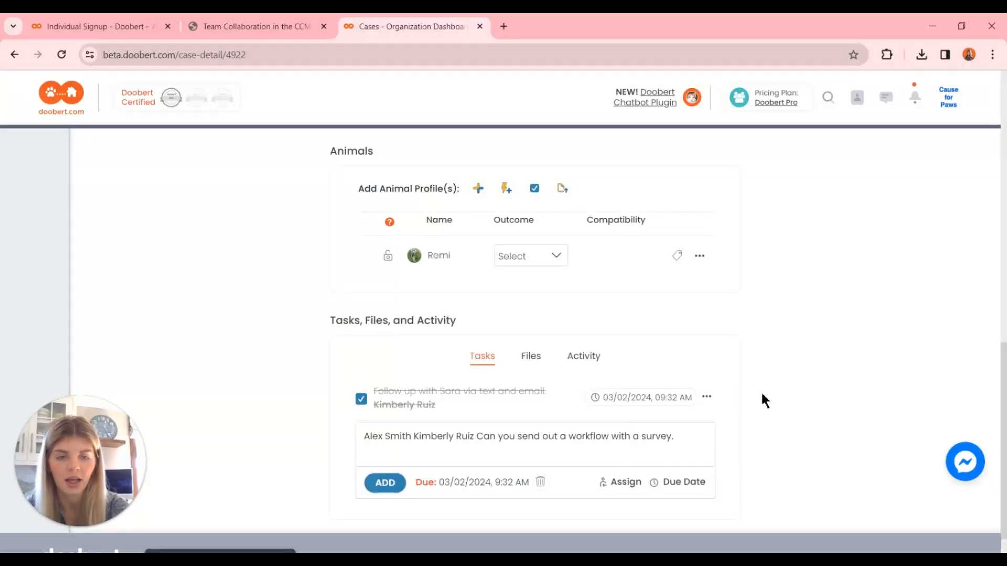
left_click(388, 483)
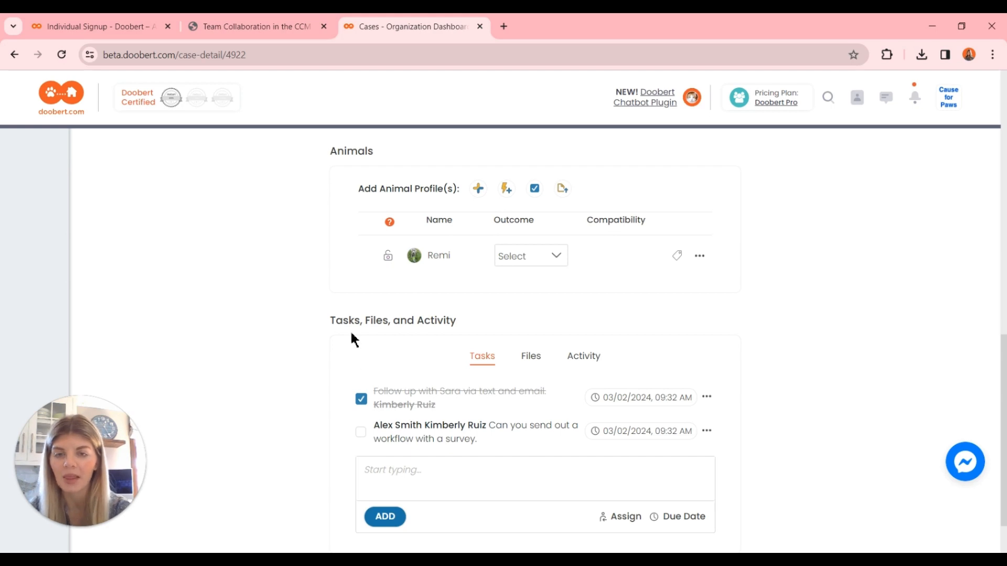
Return to the case's actions and open the Transfer Case form.
scroll(351, 335, "up", 8)
scroll(351, 336, "up", 4)
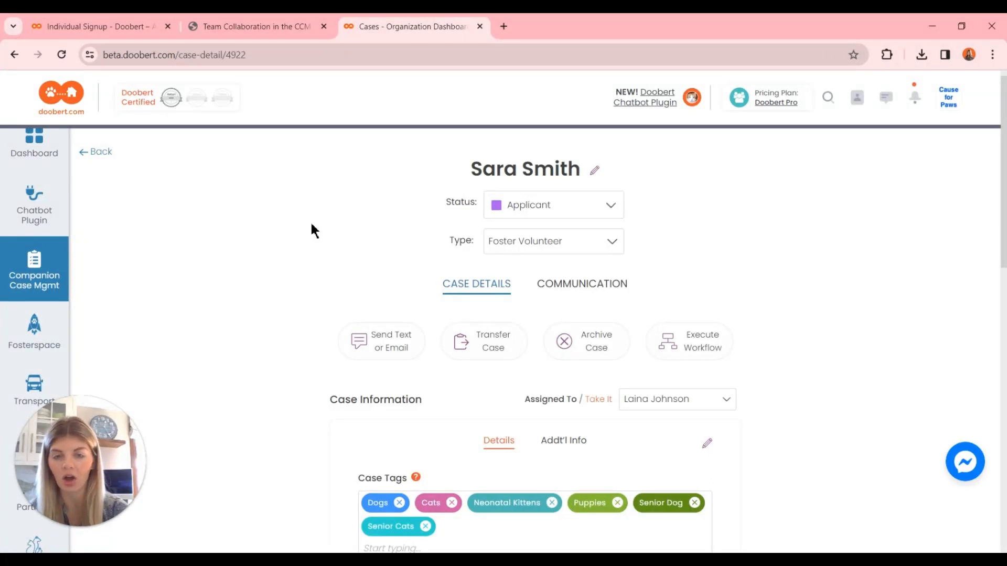
scroll(312, 231, "down", 1)
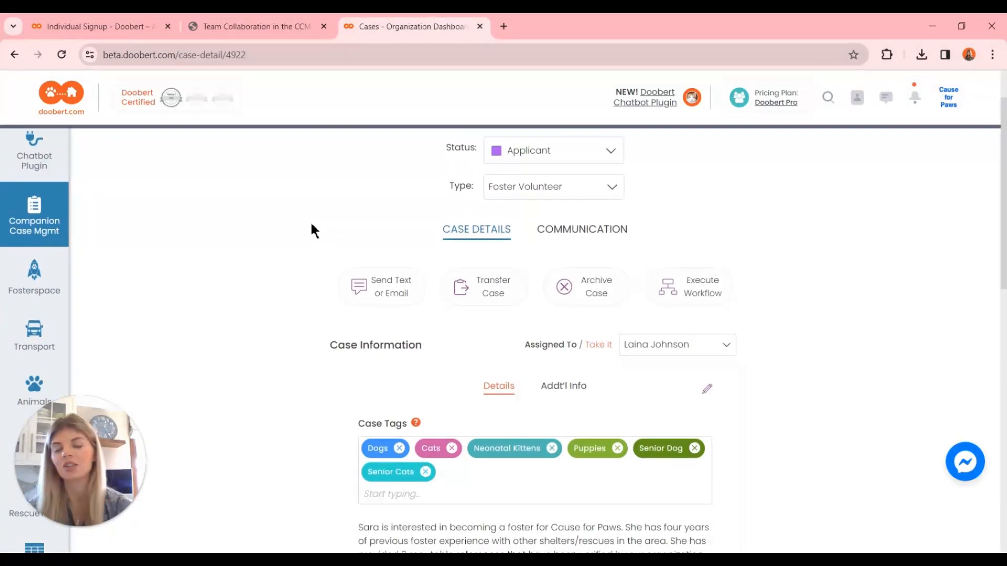
left_click(495, 294)
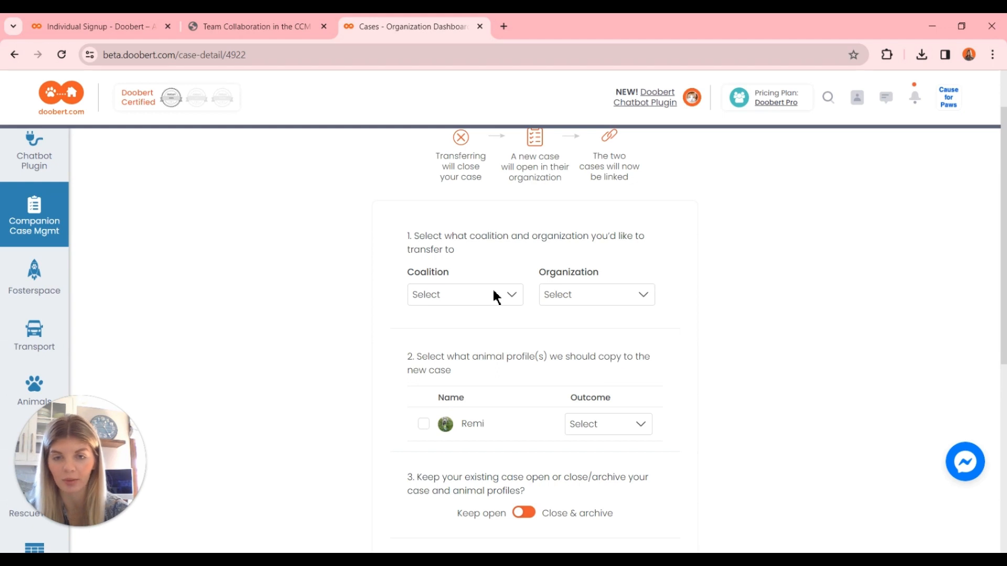
Set the transfer destination to the CCM Test Coalition and the Northwoods Animal Shelter organization.
scroll(493, 290, "up", 1)
left_click(446, 314)
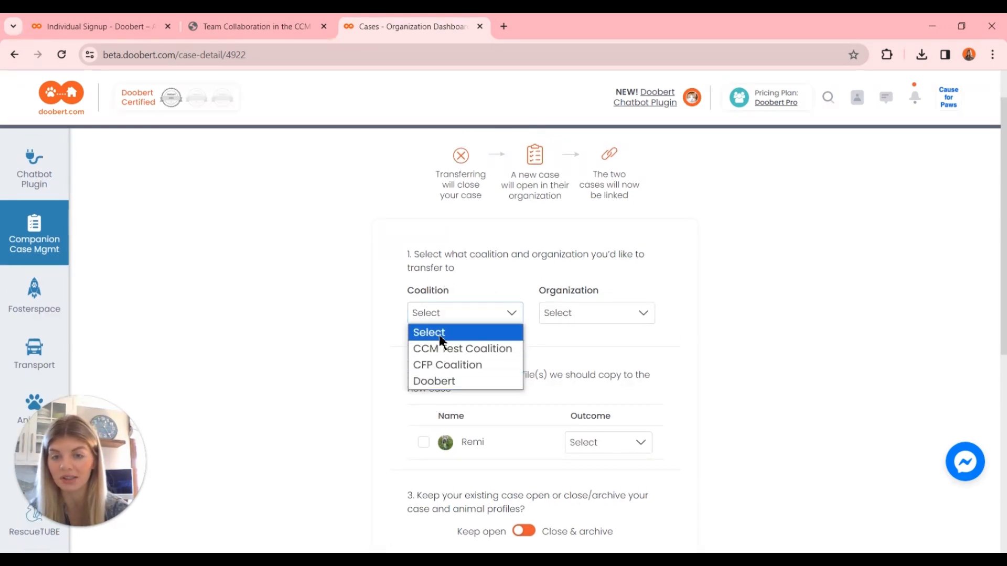
left_click(586, 316)
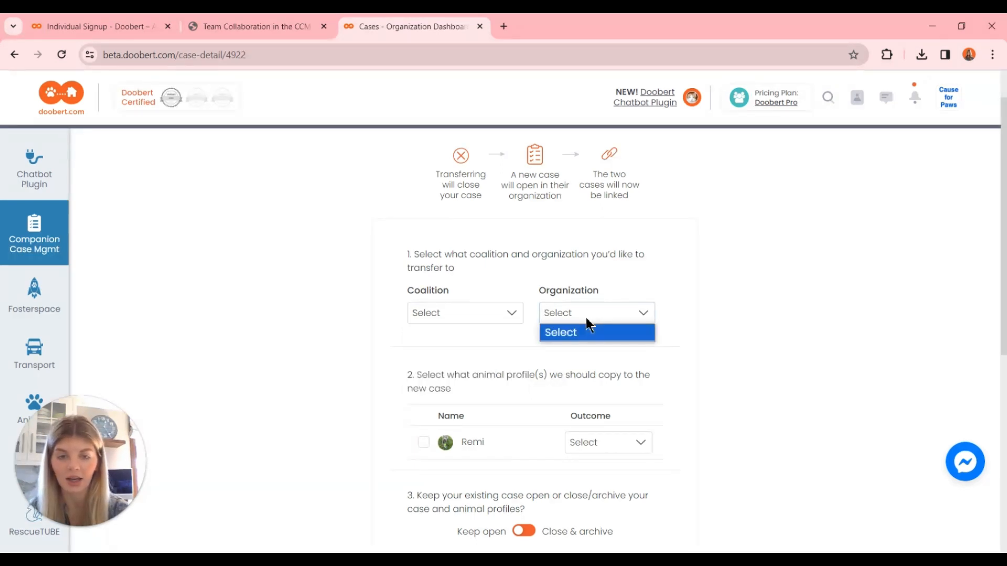
left_click(587, 317)
left_click(483, 313)
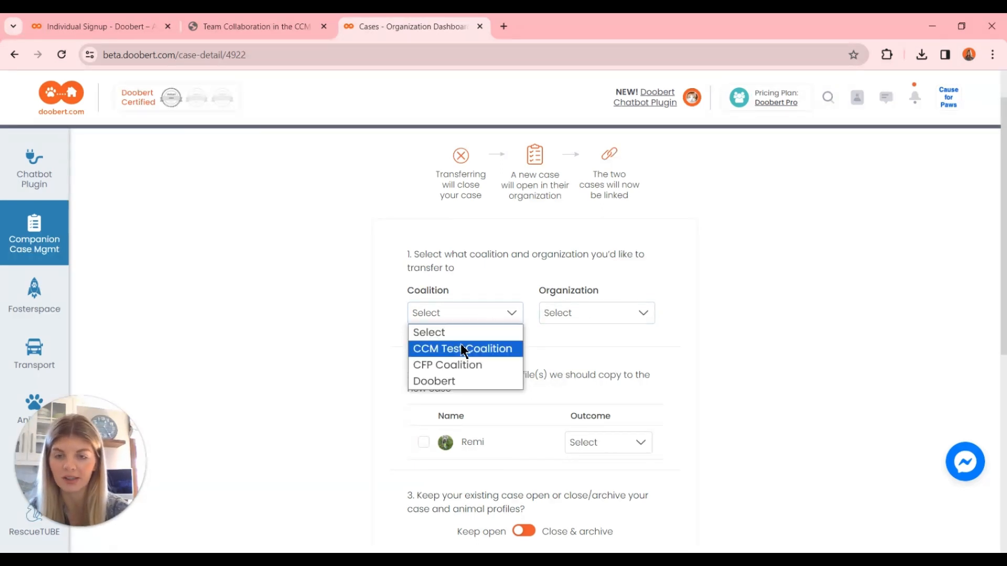
left_click(515, 350)
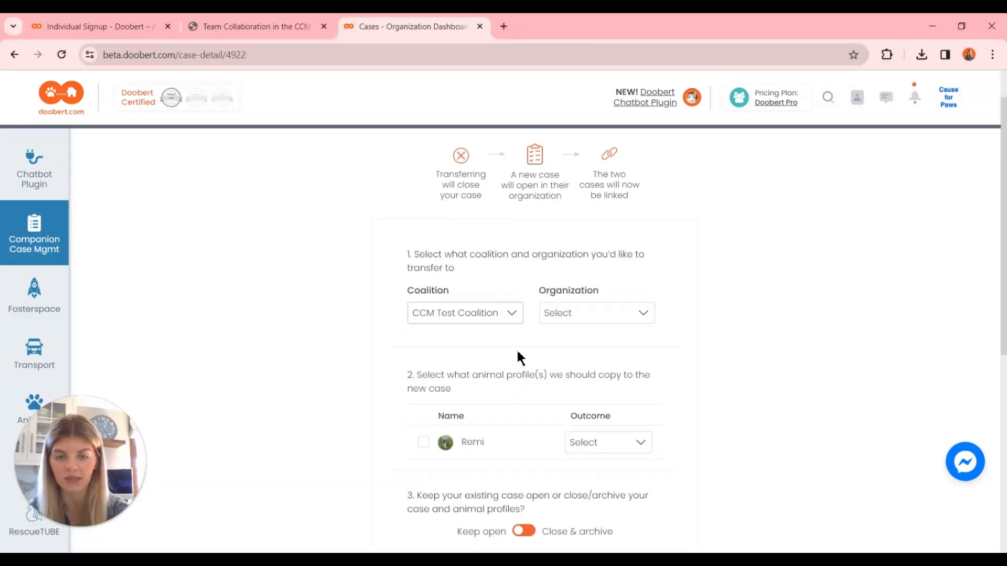
left_click(598, 312)
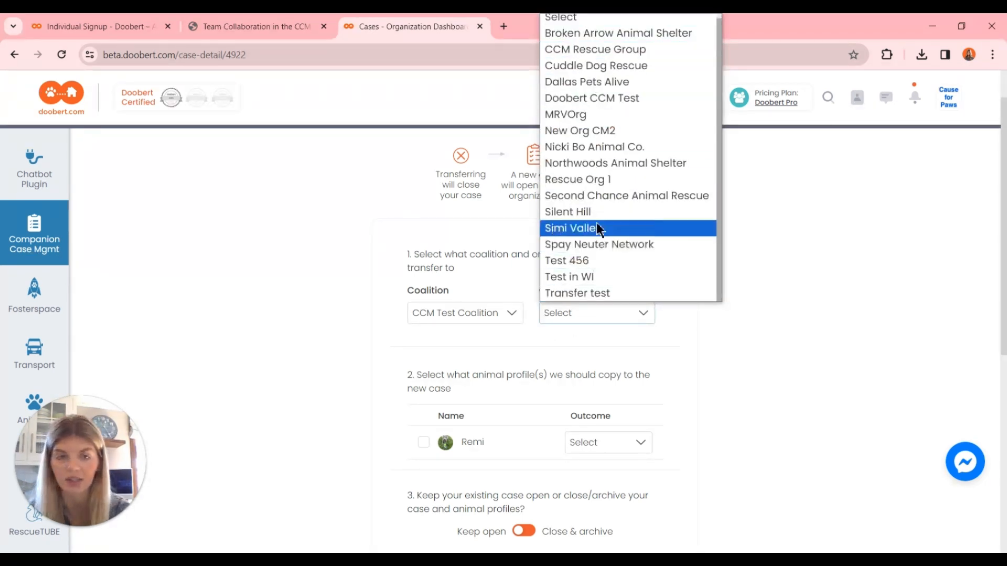
left_click(600, 171)
Include Remi's animal profile in the transfer and set its outcome to Moved to Rescue/Shelter.
scroll(693, 362, "down", 1)
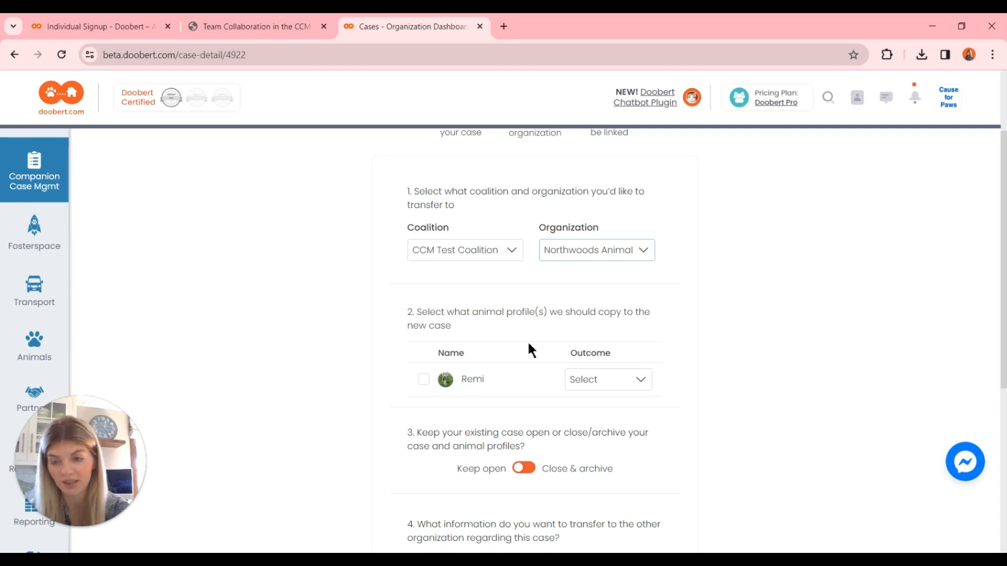
left_click(424, 380)
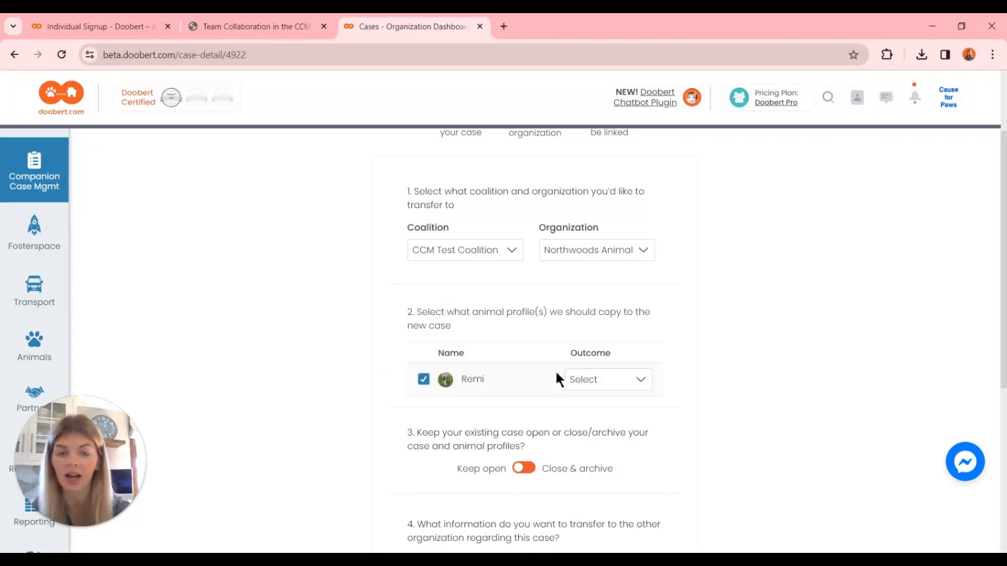
left_click(584, 382)
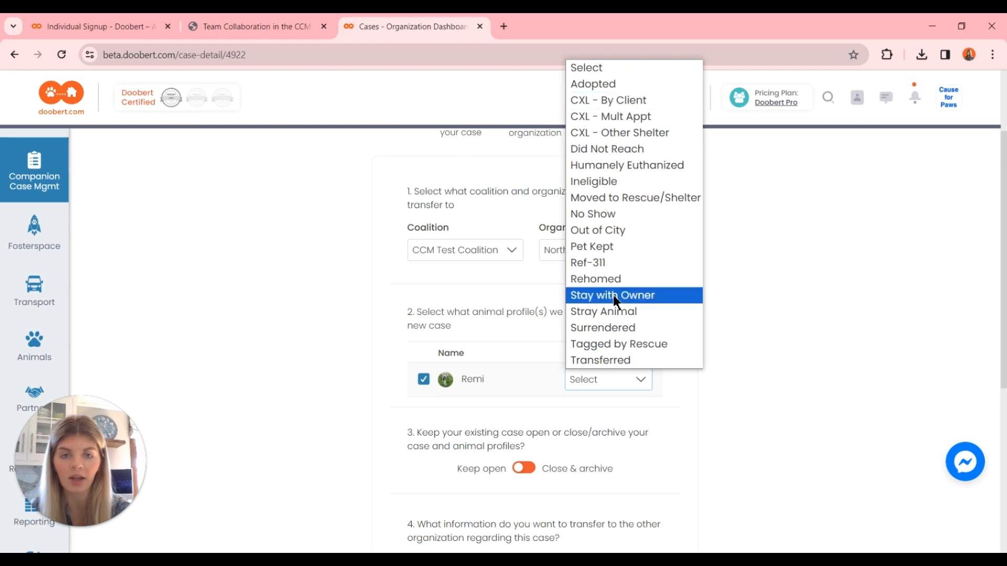
left_click(587, 380)
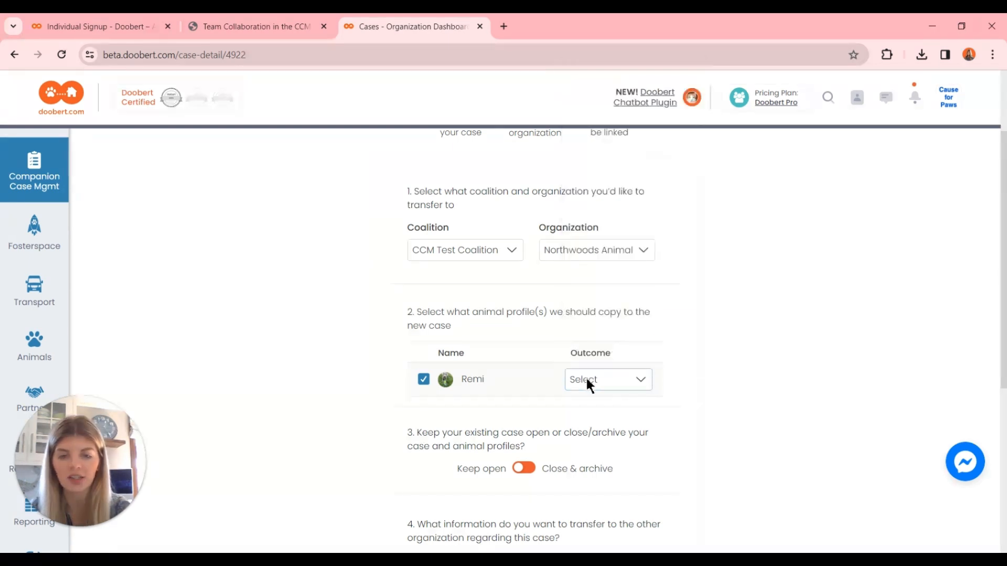
right_click(586, 379)
left_click(573, 369)
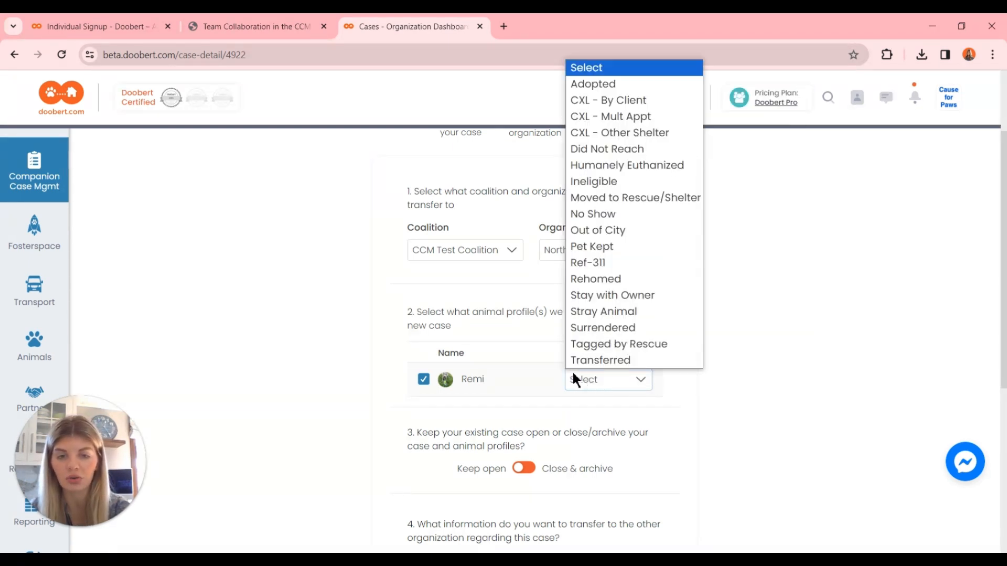
left_click(640, 198)
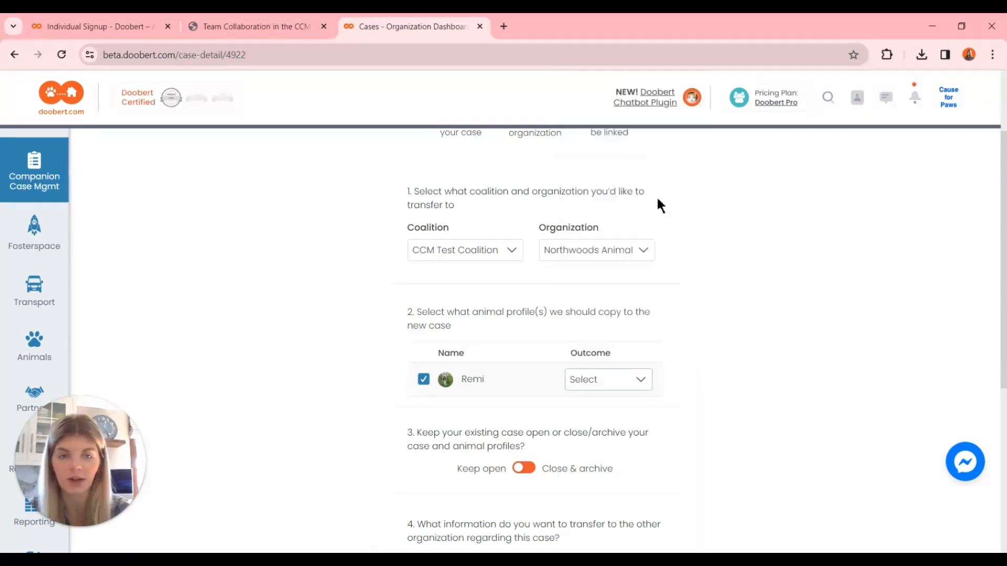
Review the remaining transfer options, agree to Doobert's Privacy Policy and transfer the case.
scroll(699, 371, "down", 2)
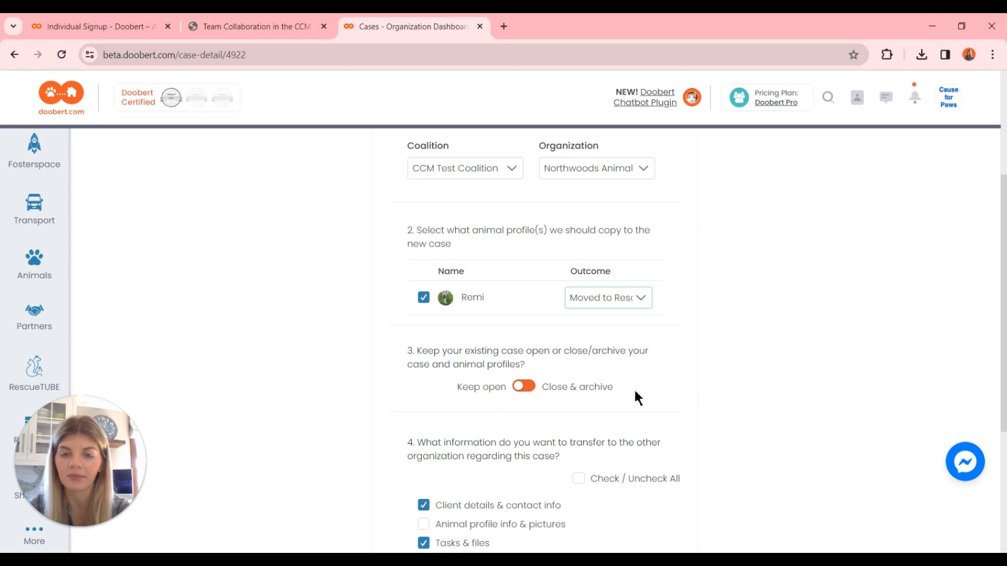
scroll(635, 392, "down", 2)
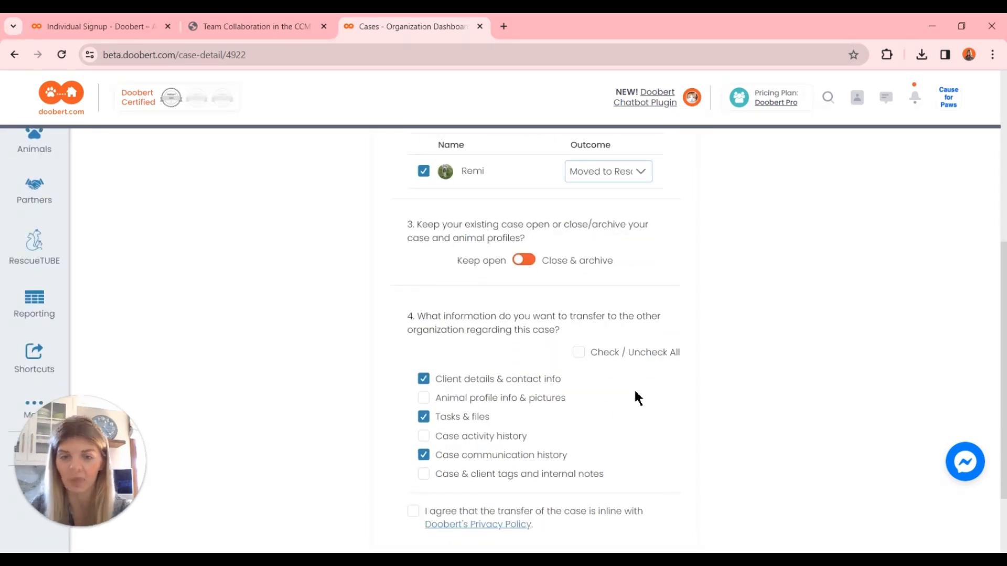
scroll(635, 394, "down", 1)
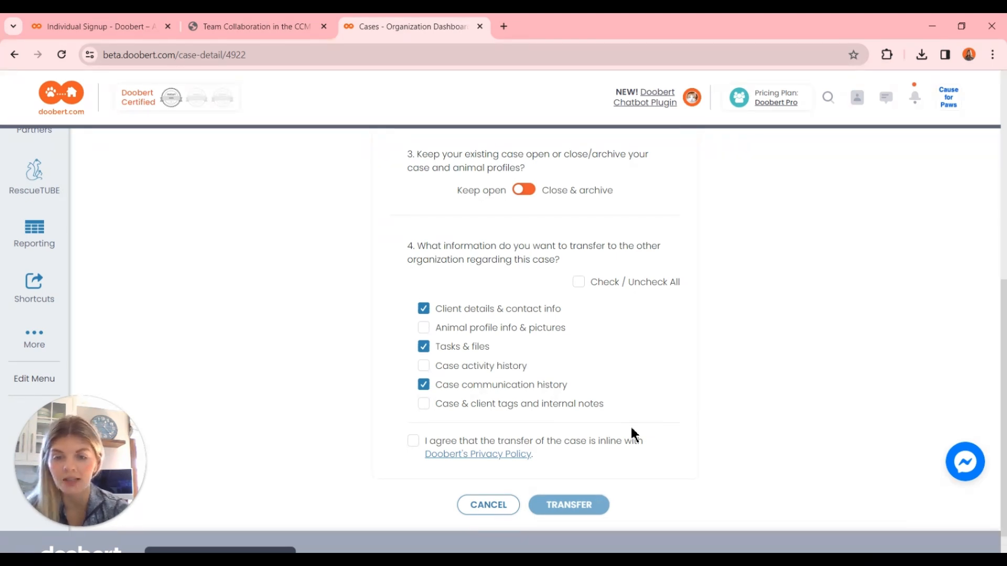
scroll(594, 383, "up", 8)
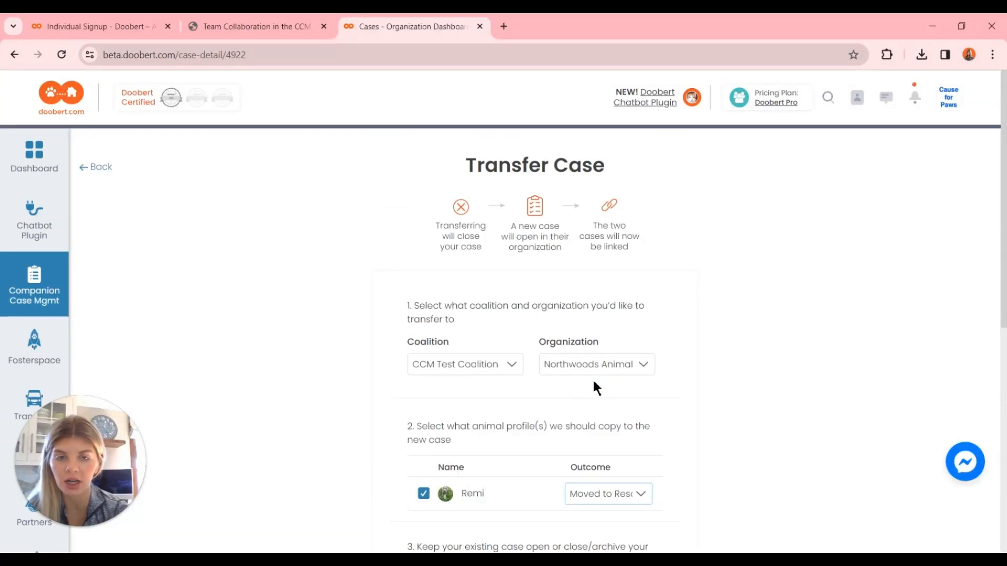
scroll(594, 383, "down", 8)
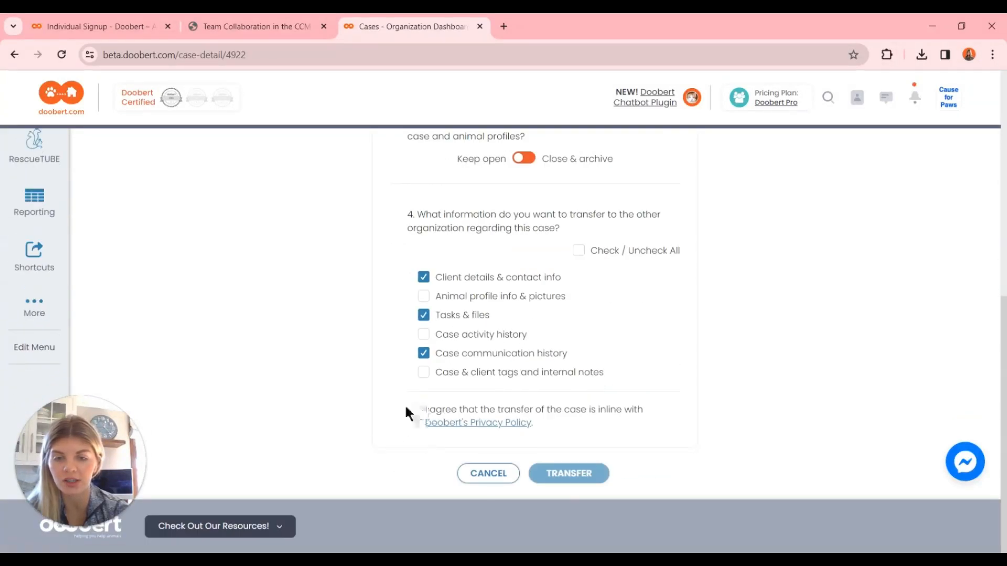
left_click(415, 411)
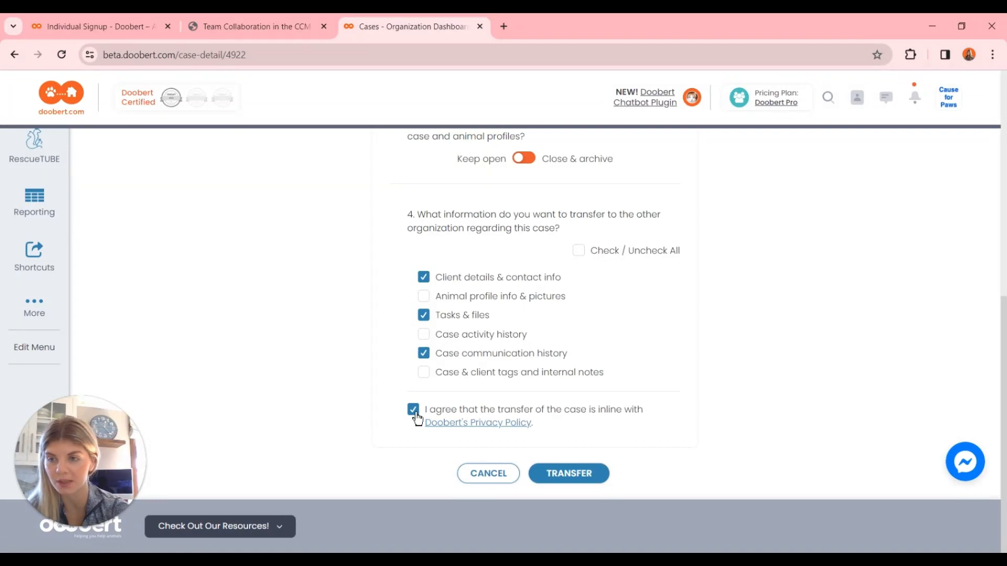
left_click(574, 480)
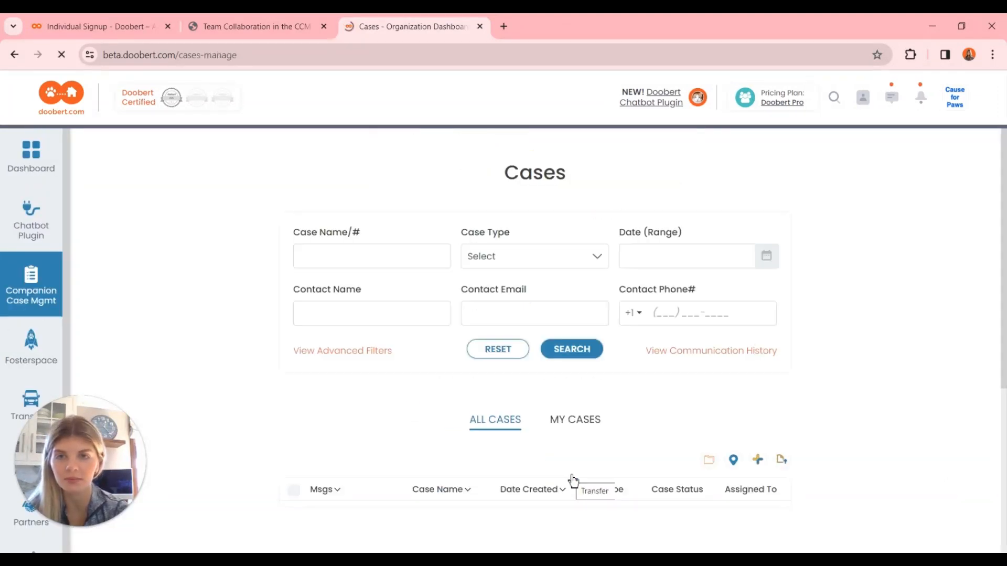
Reopen the transferred Foster Volunteer case with Applicant status from the case list.
scroll(574, 479, "down", 2)
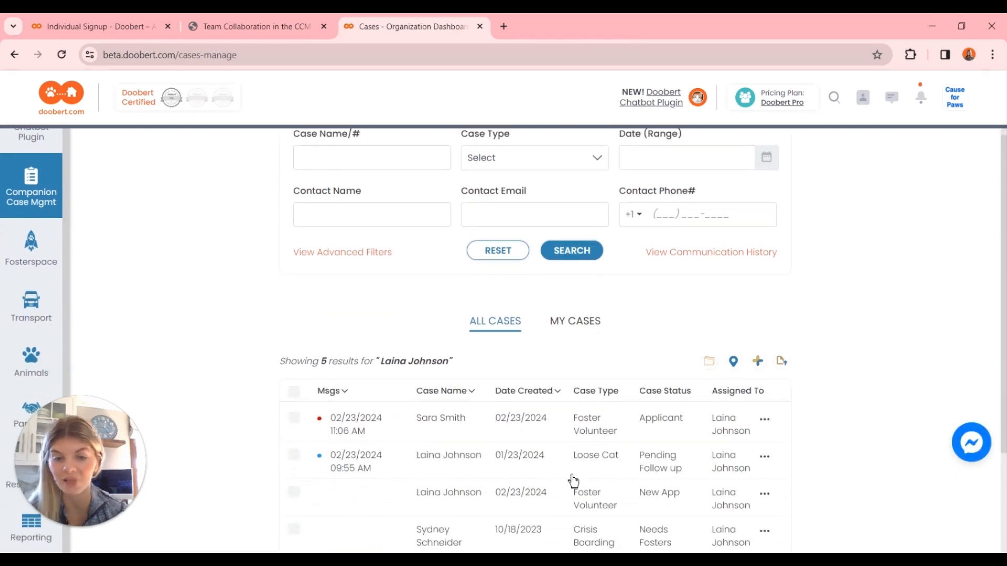
scroll(574, 479, "down", 2)
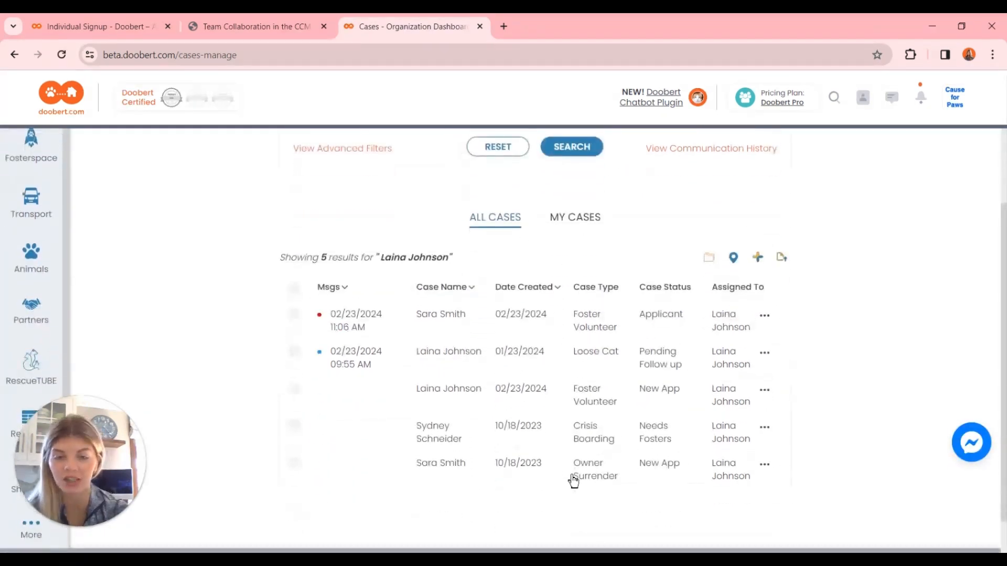
left_click(452, 330)
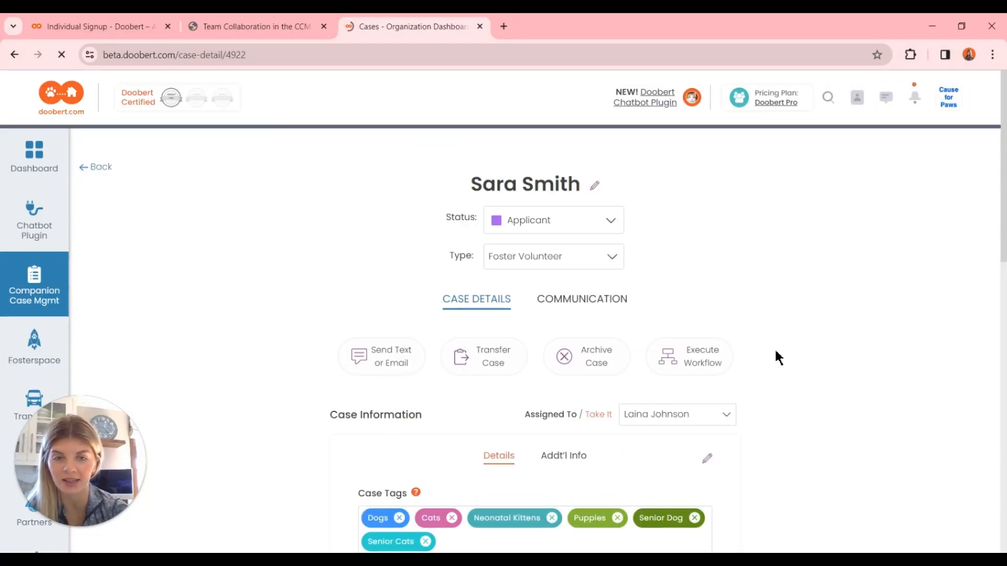
Open the case's activity history and review its entries, including the transfer record.
scroll(801, 404, "down", 14)
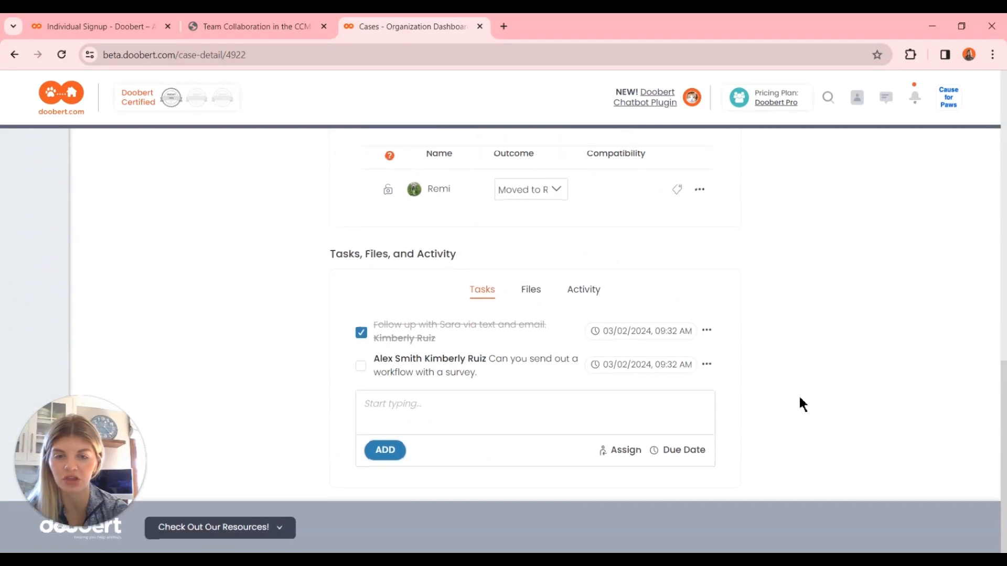
left_click(581, 291)
scroll(580, 295, "down", 1)
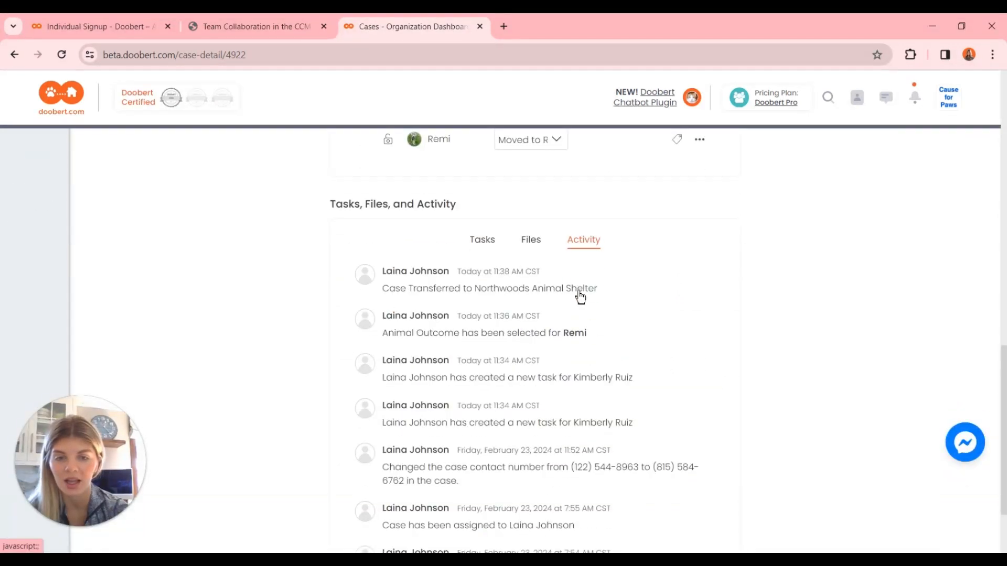
scroll(580, 295, "down", 1)
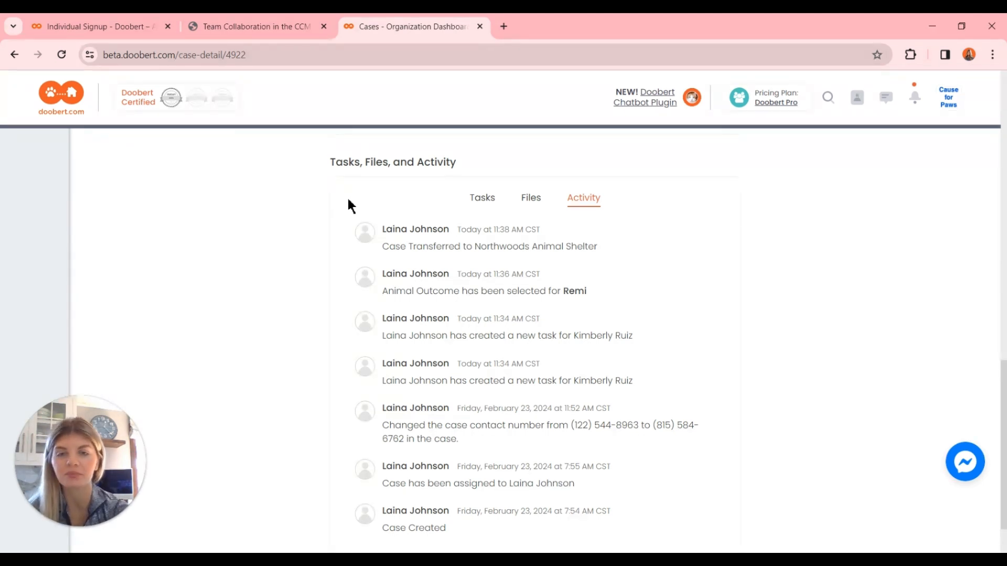
scroll(351, 206, "down", 1)
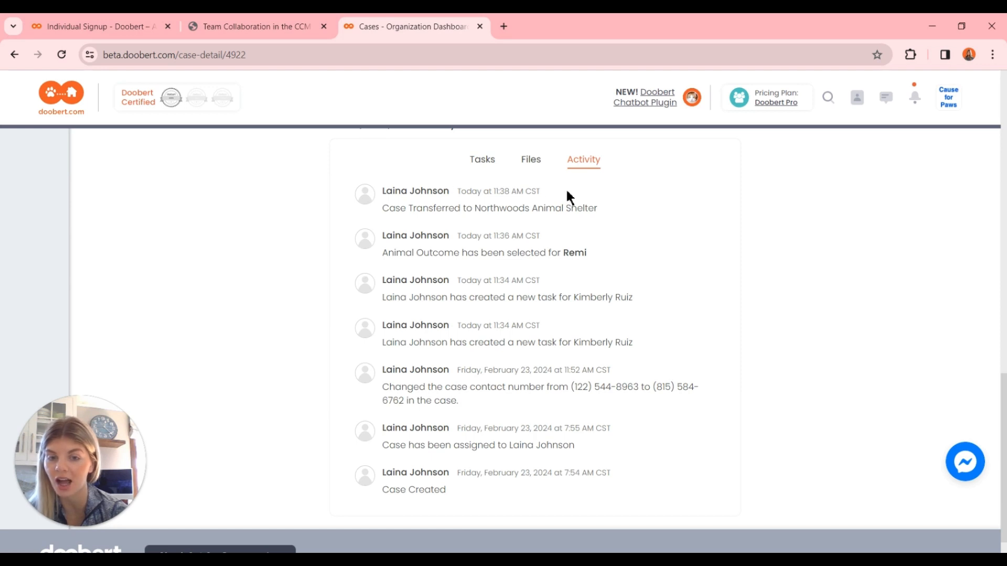
scroll(567, 195, "down", 1)
scroll(566, 195, "up", 2)
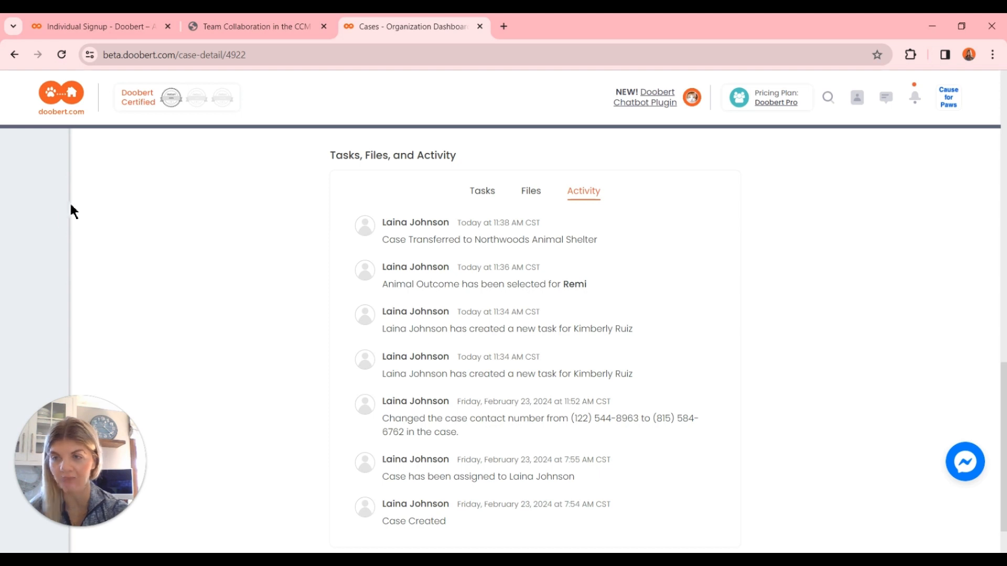
Take over the case assignment yourself, and reassign the case to the team member tagged first in the survey workflow task.
scroll(22, 212, "up", 15)
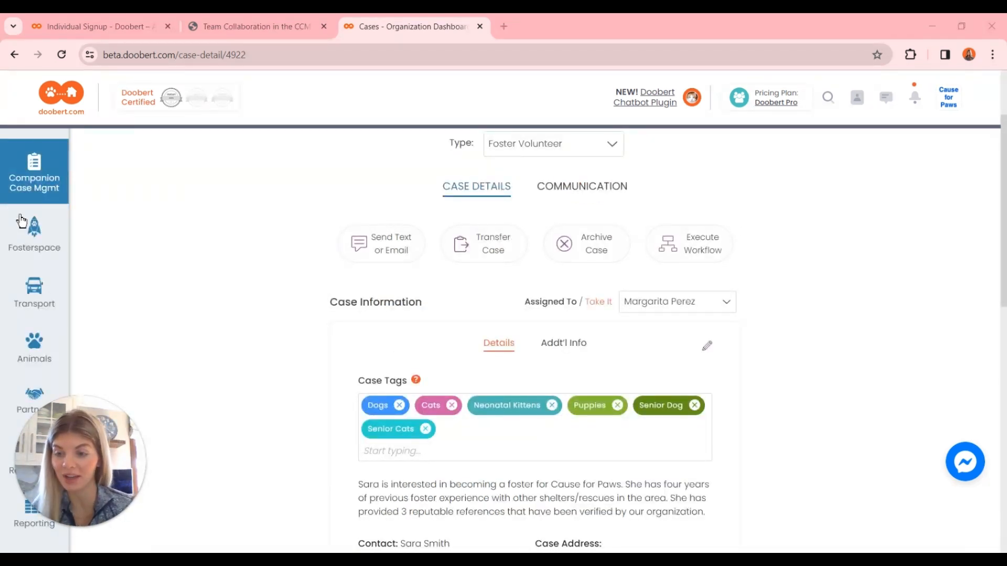
left_click(596, 303)
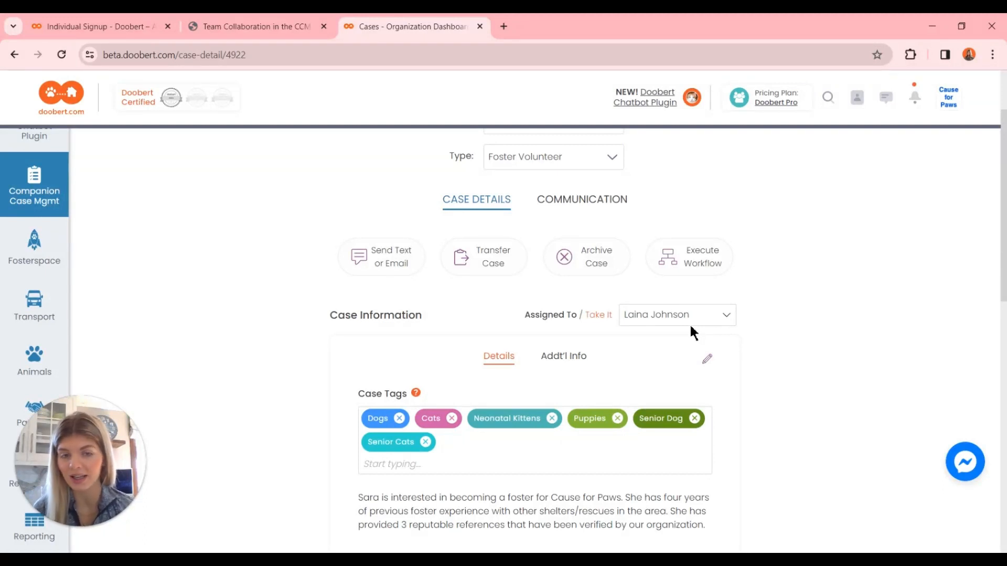
left_click(691, 324)
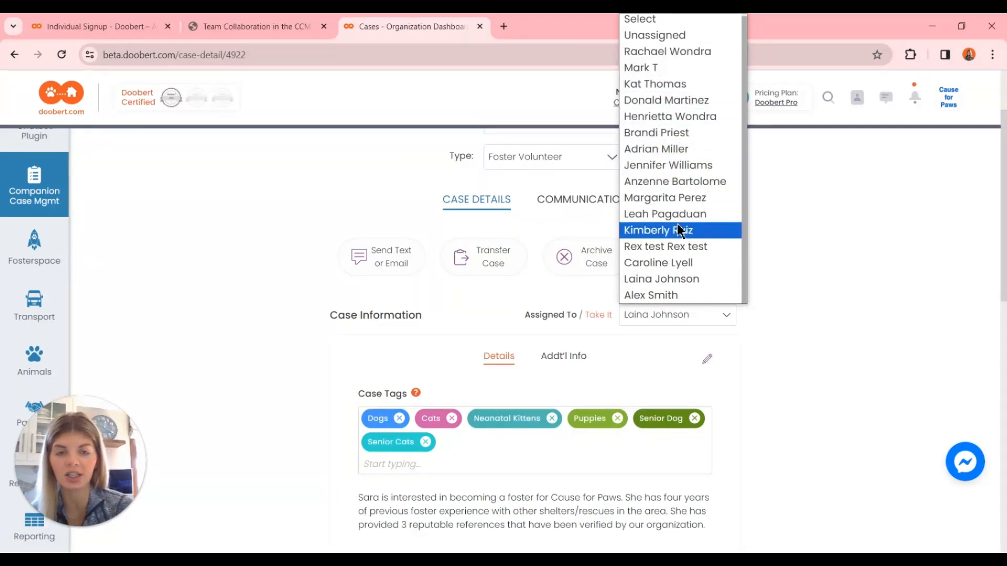
left_click(696, 297)
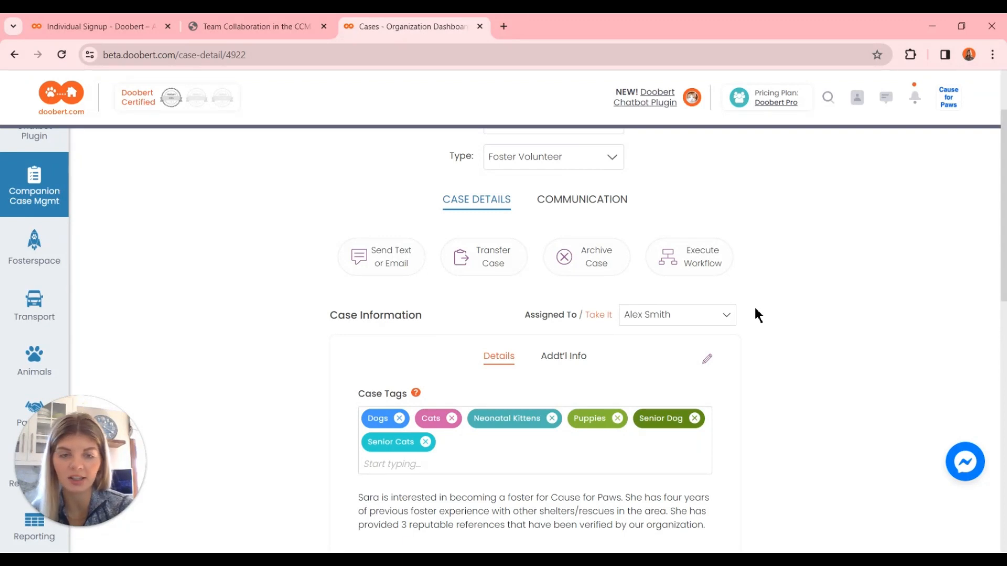
Examine the case's activity history for the record of the assignment changes.
scroll(756, 314, "down", 10)
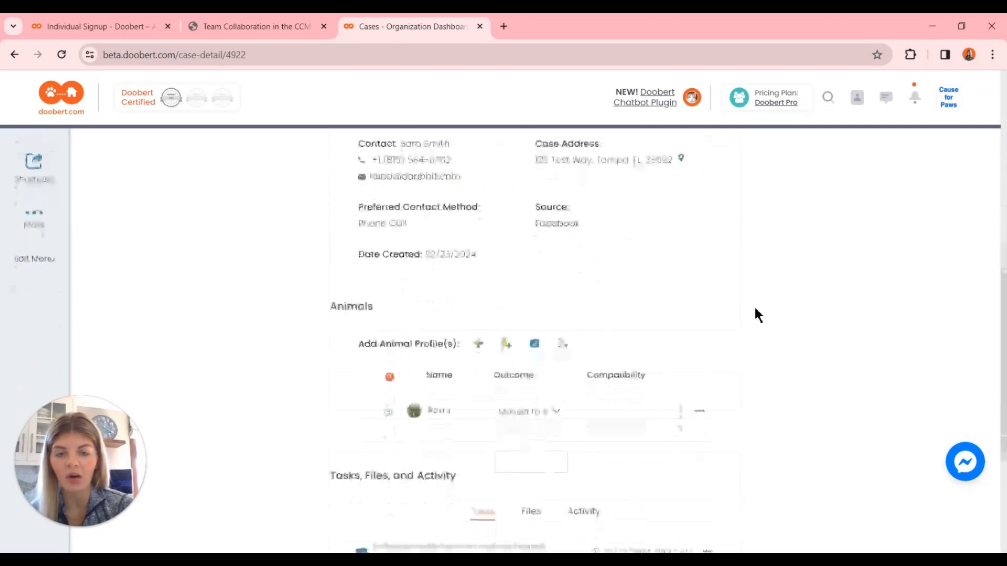
left_click(591, 304)
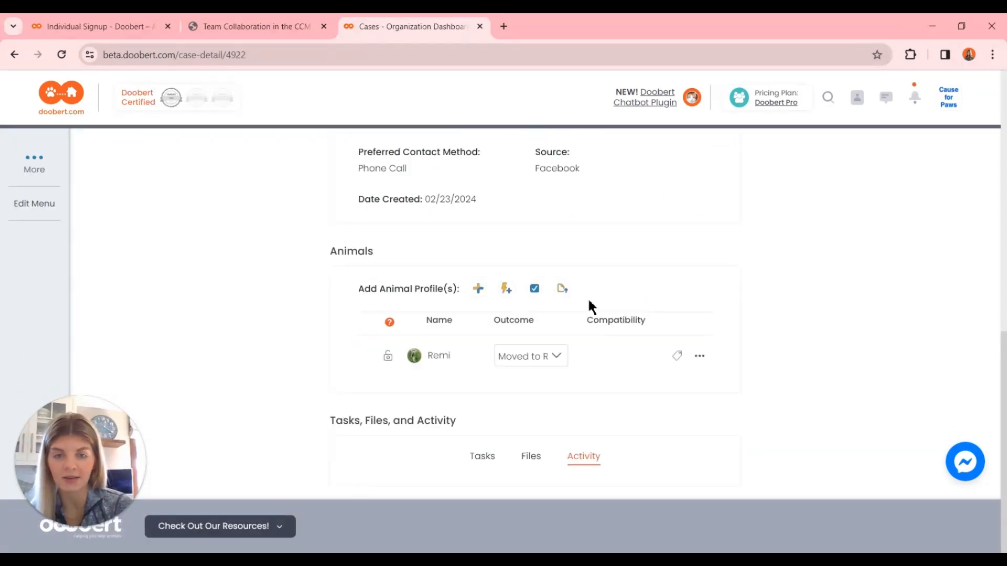
scroll(591, 305, "down", 1)
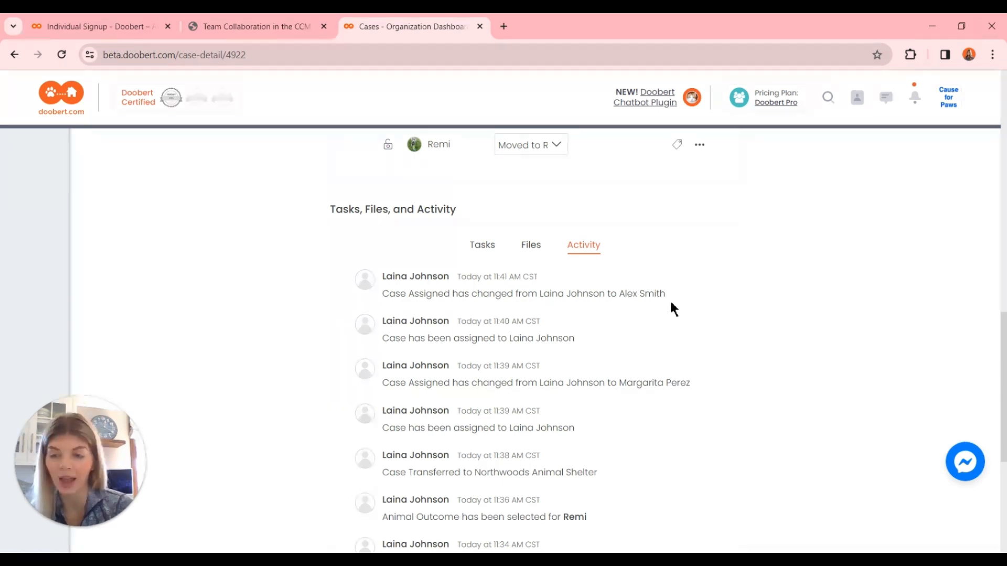
scroll(672, 305, "up", 12)
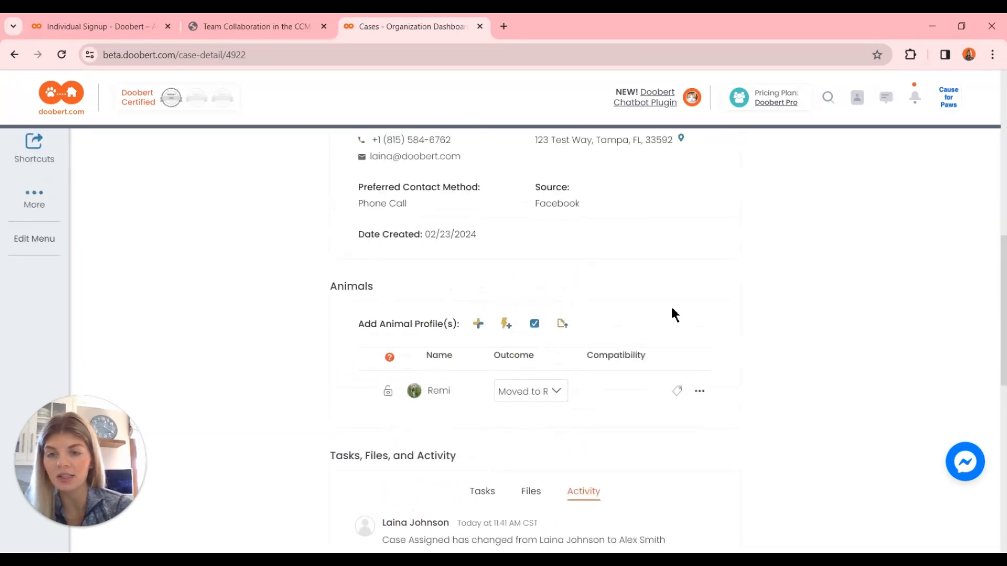
scroll(816, 289, "up", 2)
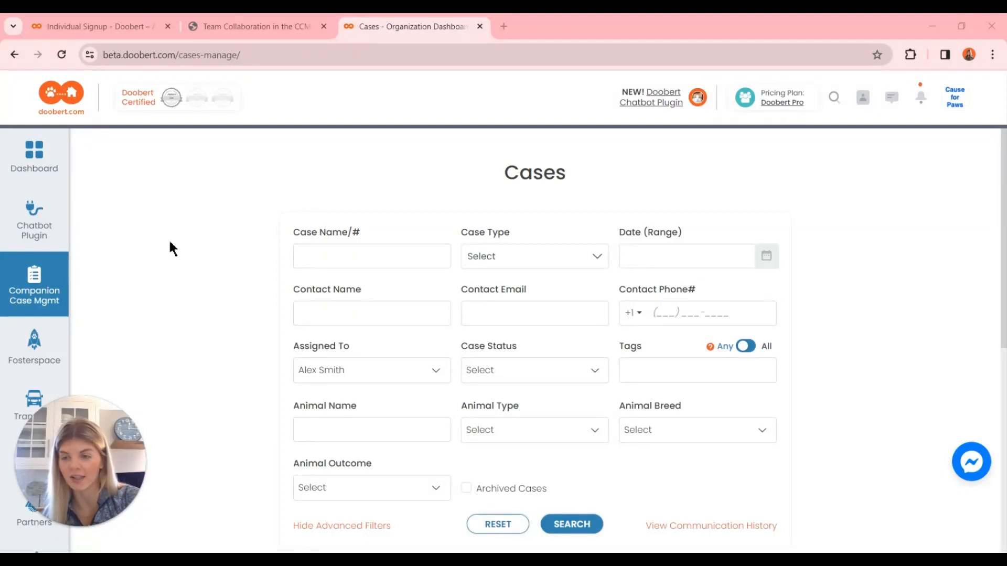
Go to the Companion Case Management dashboard and open the detailed Team Status list of case assignments.
left_click(44, 303)
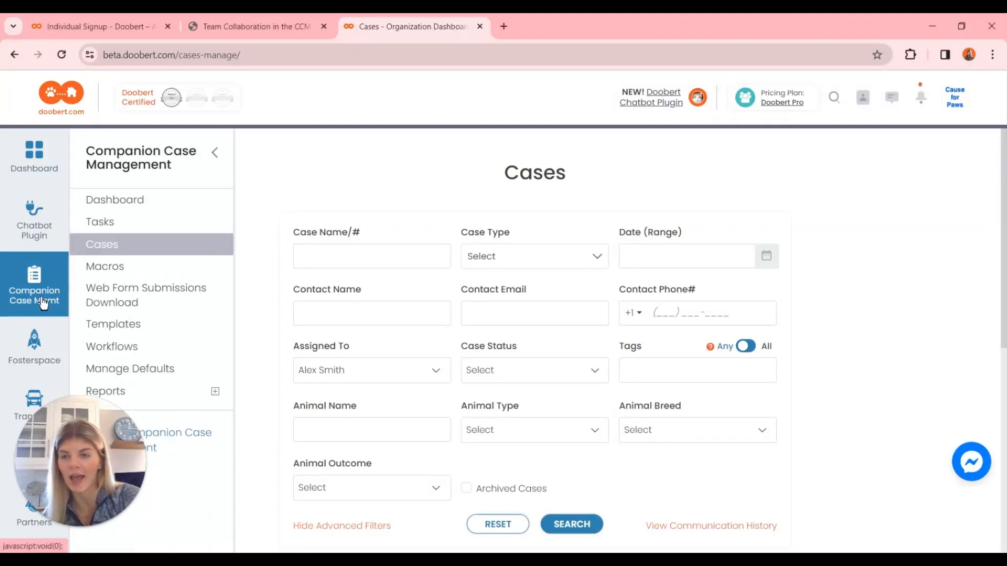
left_click(146, 204)
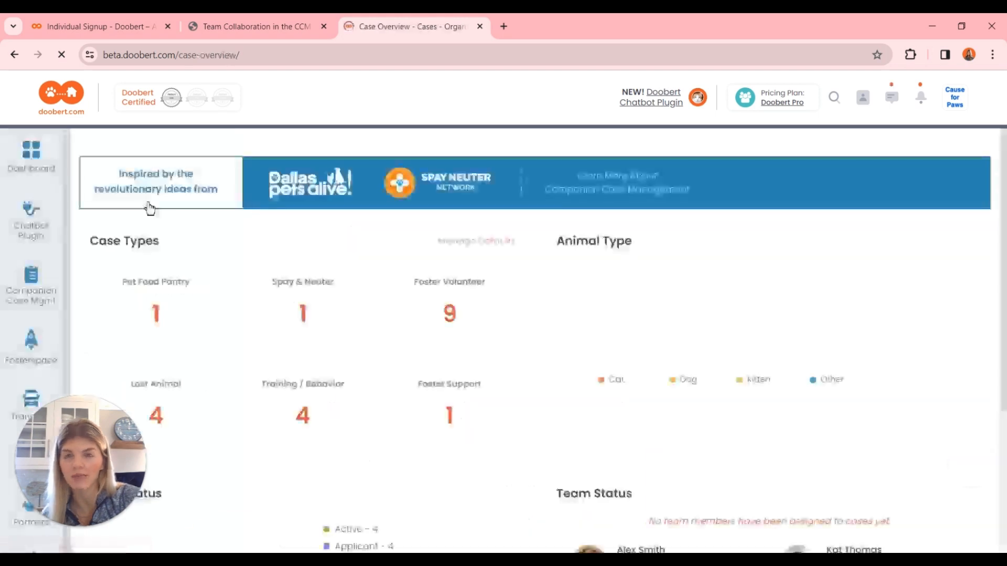
scroll(532, 335, "down", 4)
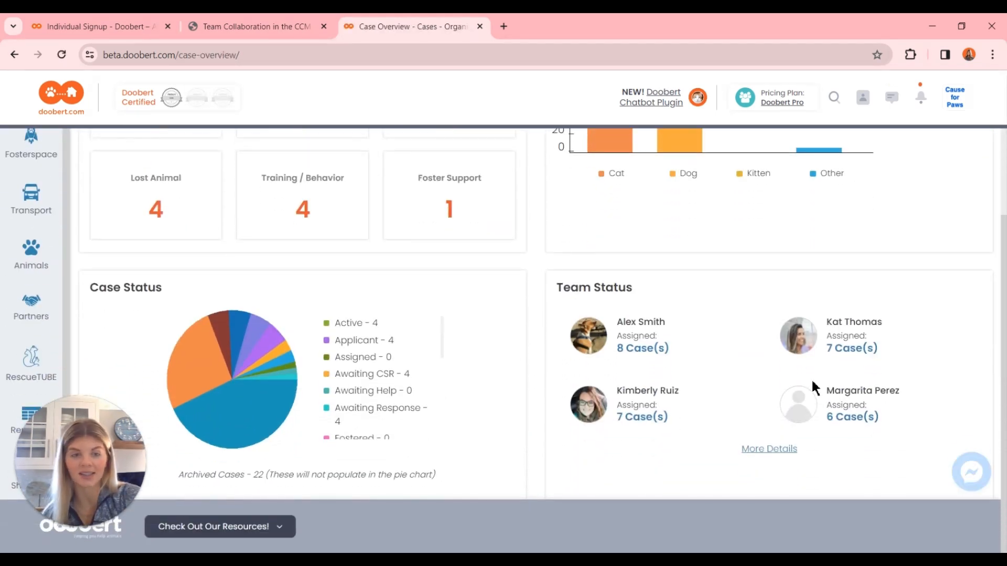
left_click(769, 450)
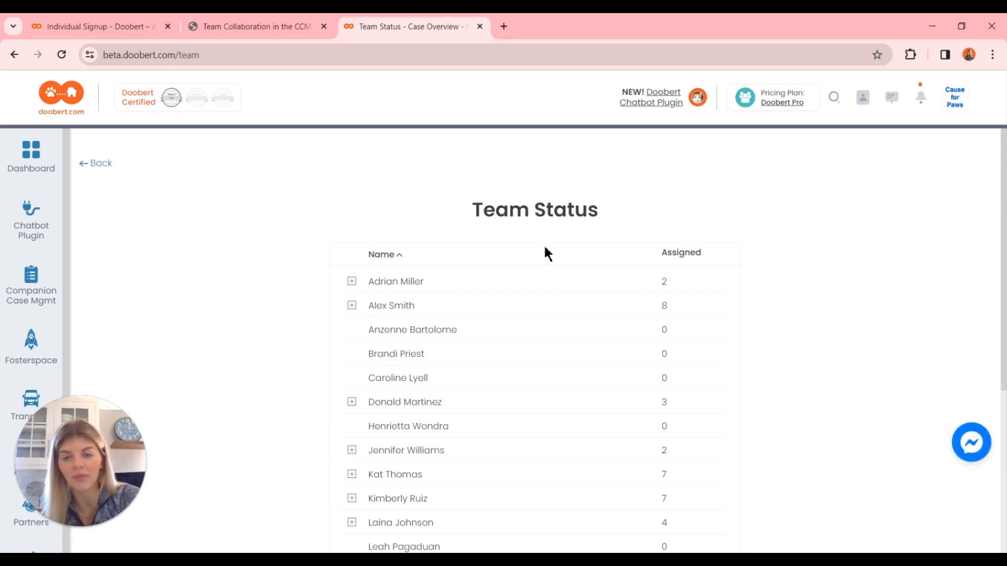
Expand the team member with 6 assigned cases, review their cases, and show the available actions for the Unassigned case dated 10/29/2021.
scroll(366, 493, "down", 3)
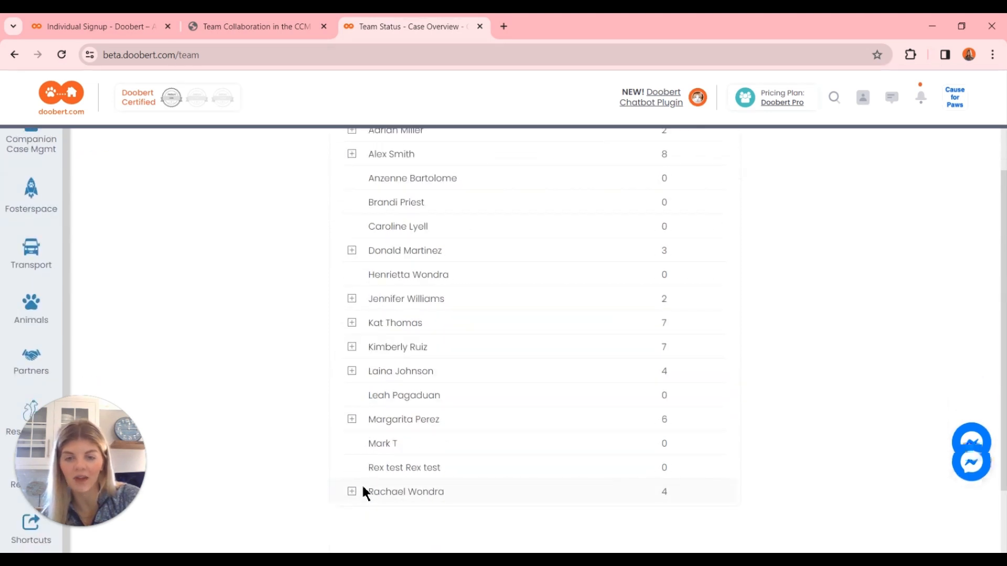
left_click(352, 420)
scroll(353, 423, "down", 1)
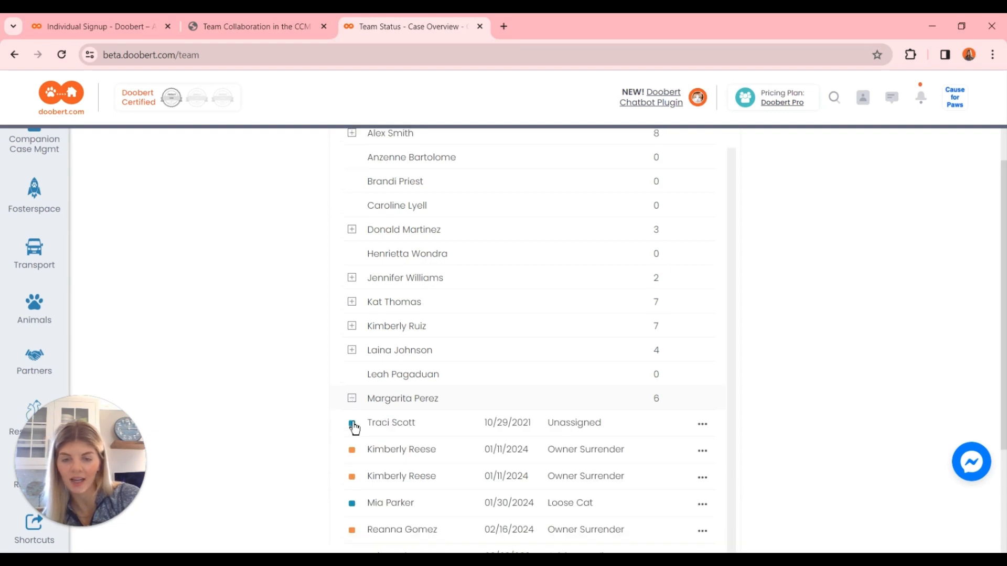
scroll(505, 355, "down", 3)
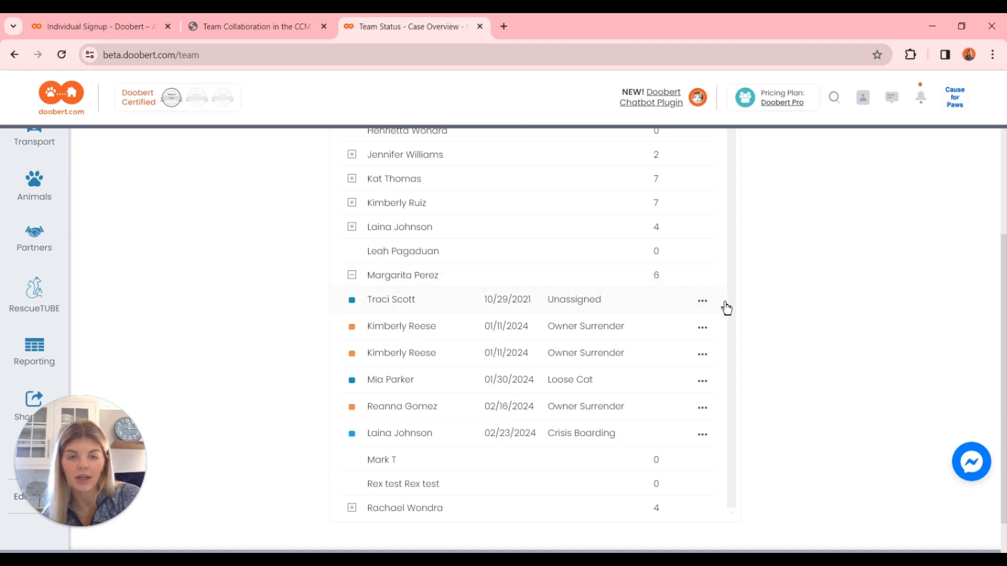
left_click(703, 303)
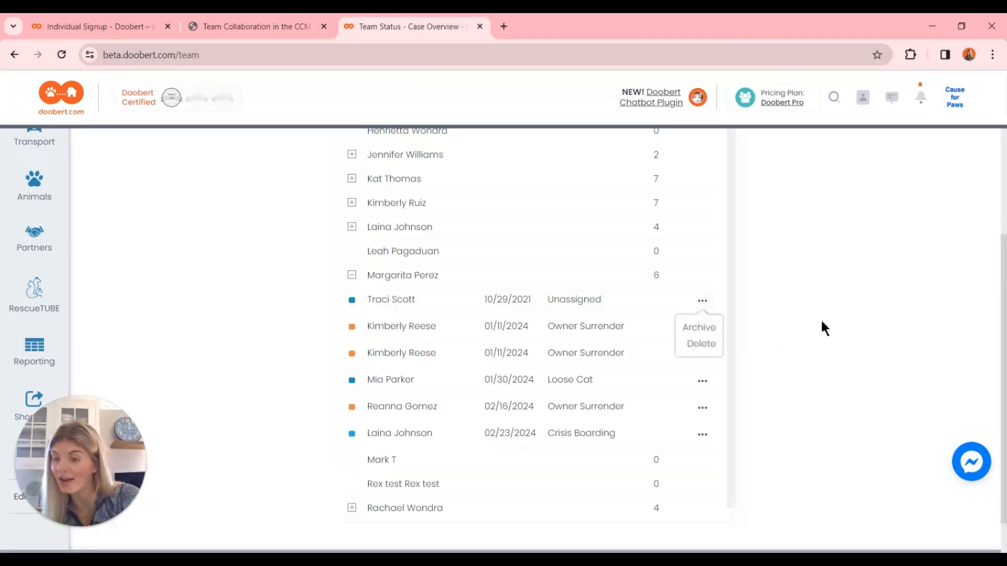
scroll(801, 345, "up", 5)
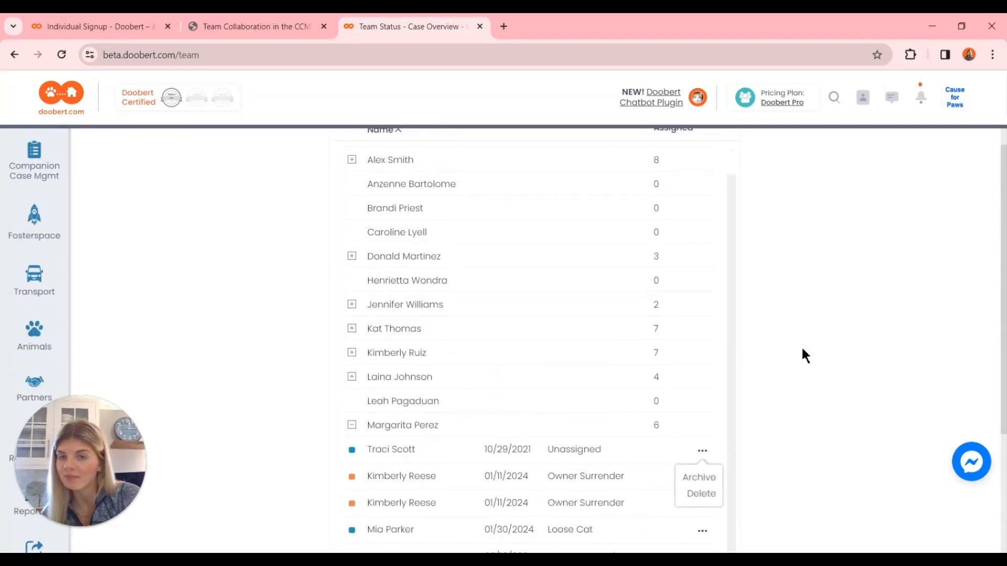